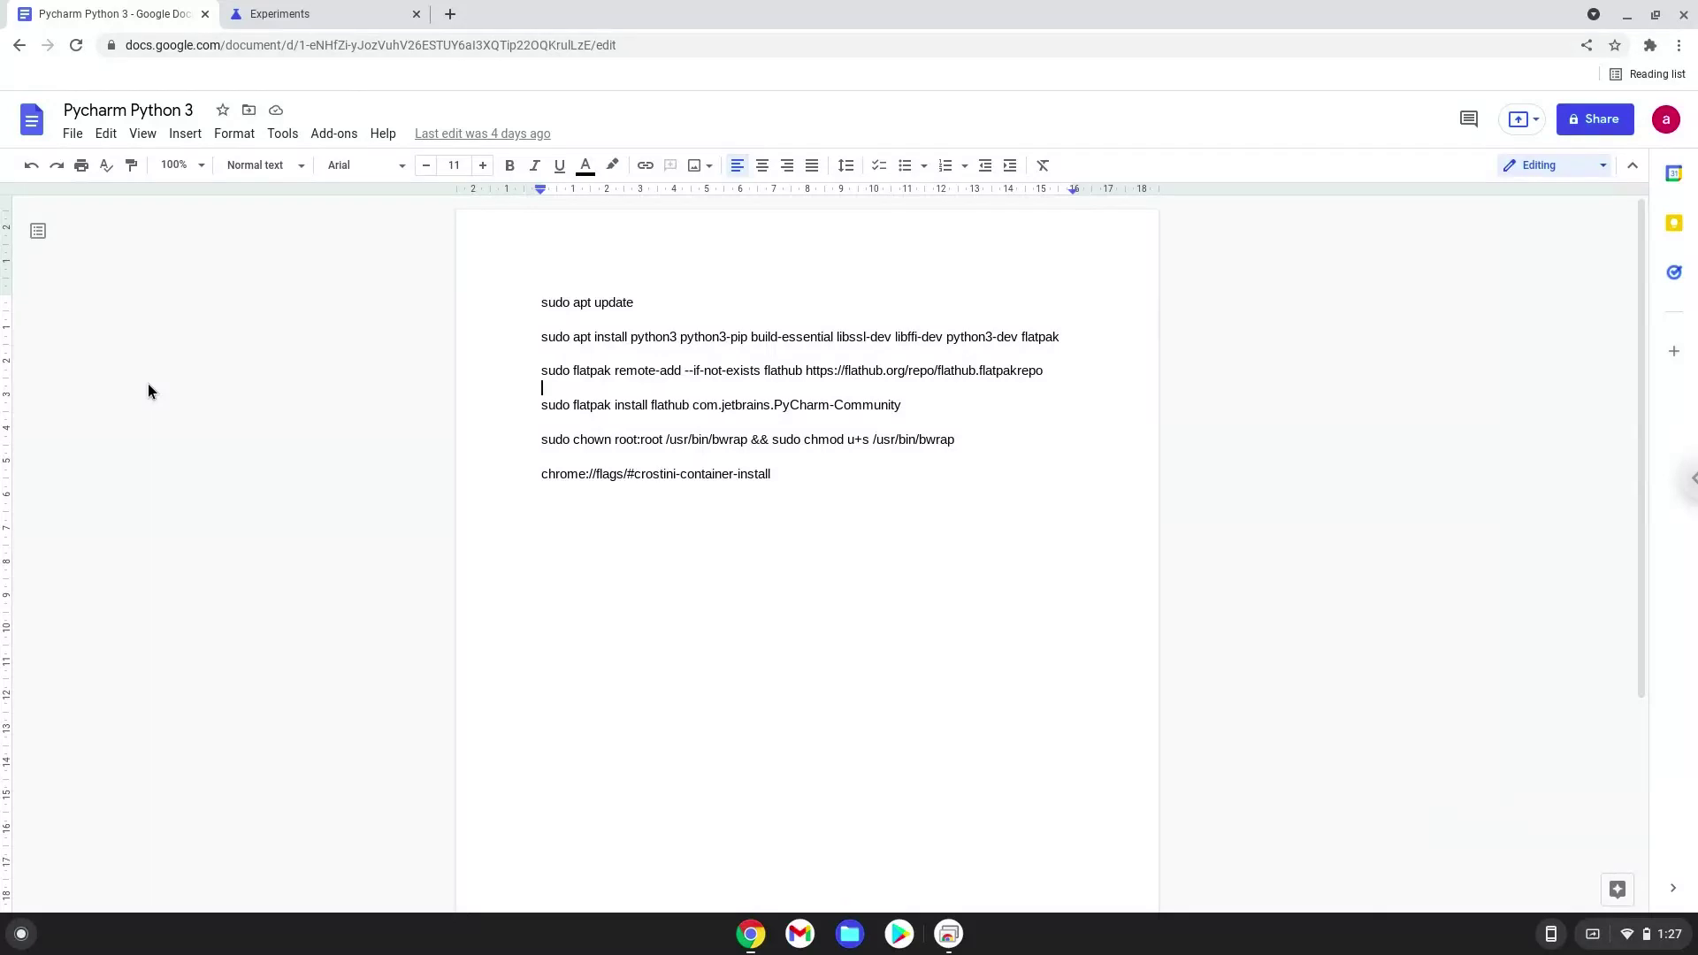
Set Chrome's crostini-container-install flag, the Debian version for new containers, to Bullseye.
left_click(292, 16)
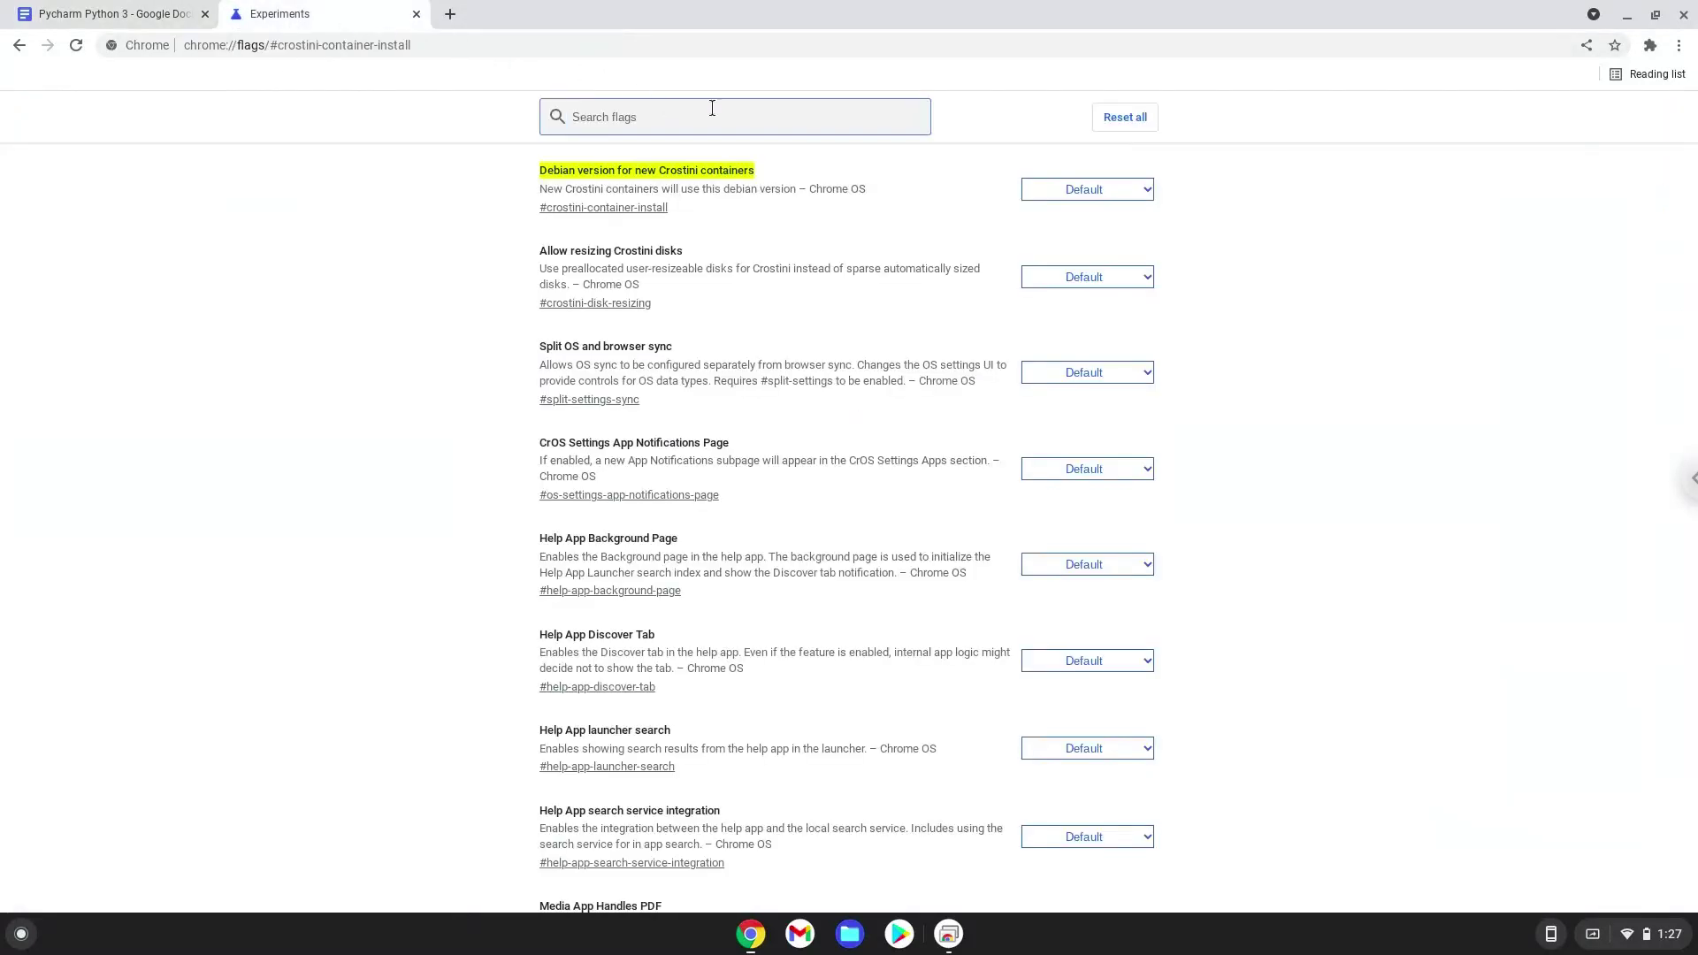
left_click(1088, 192)
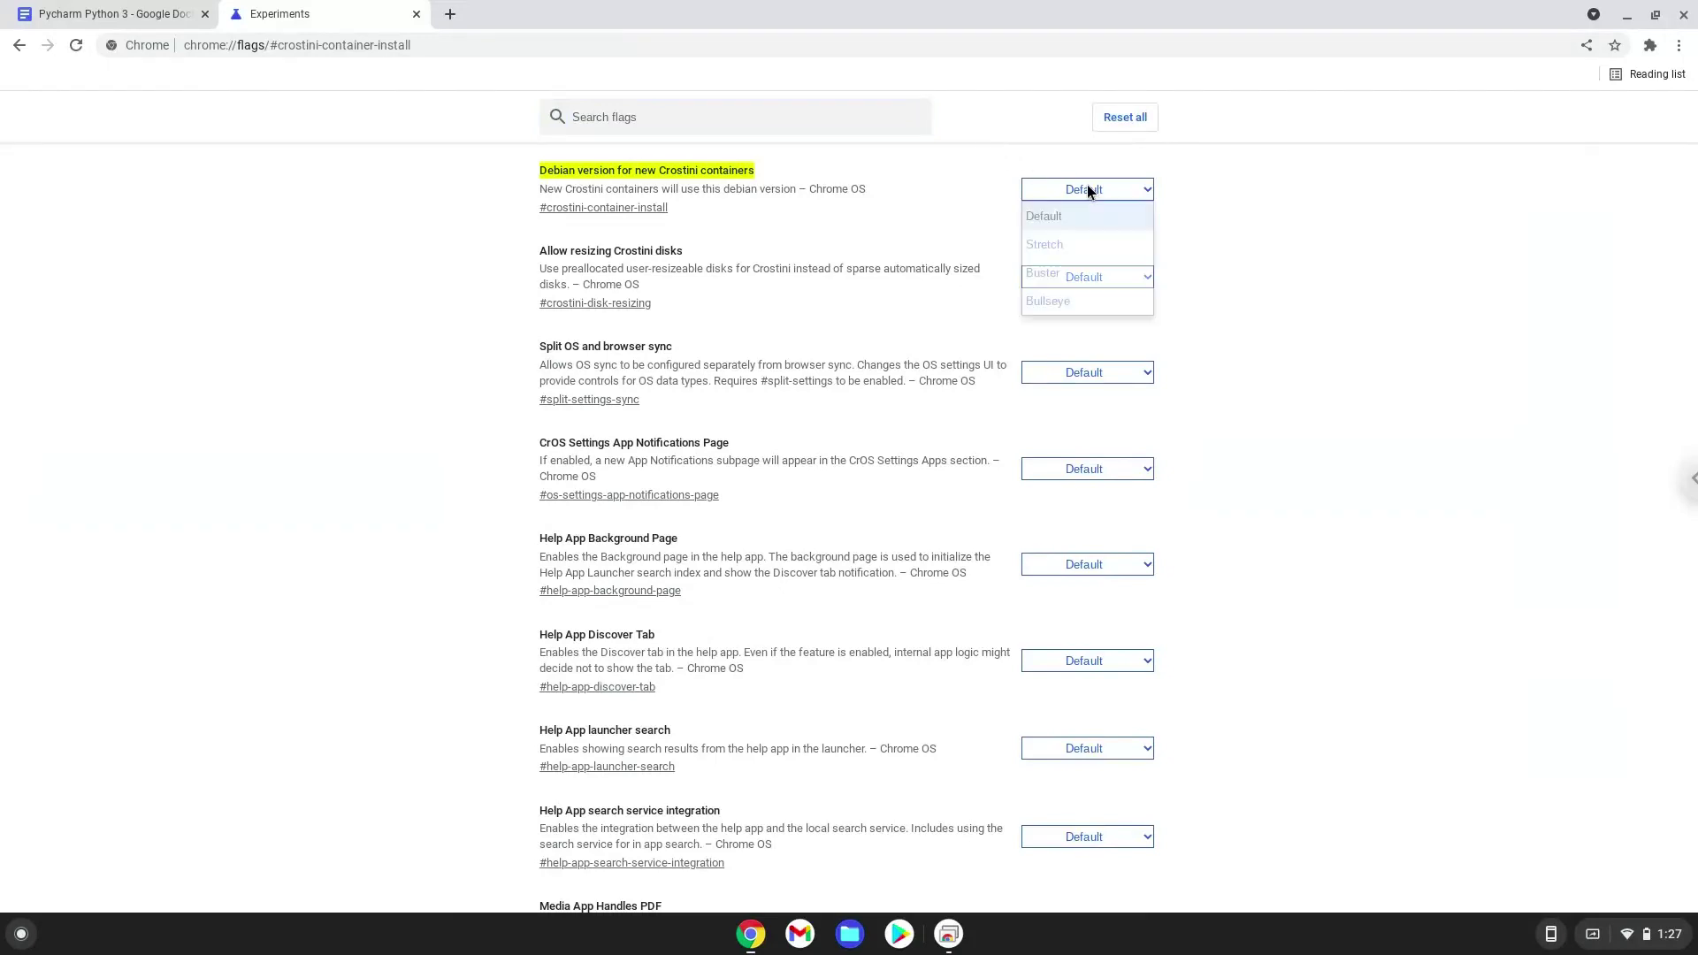
left_click(1084, 299)
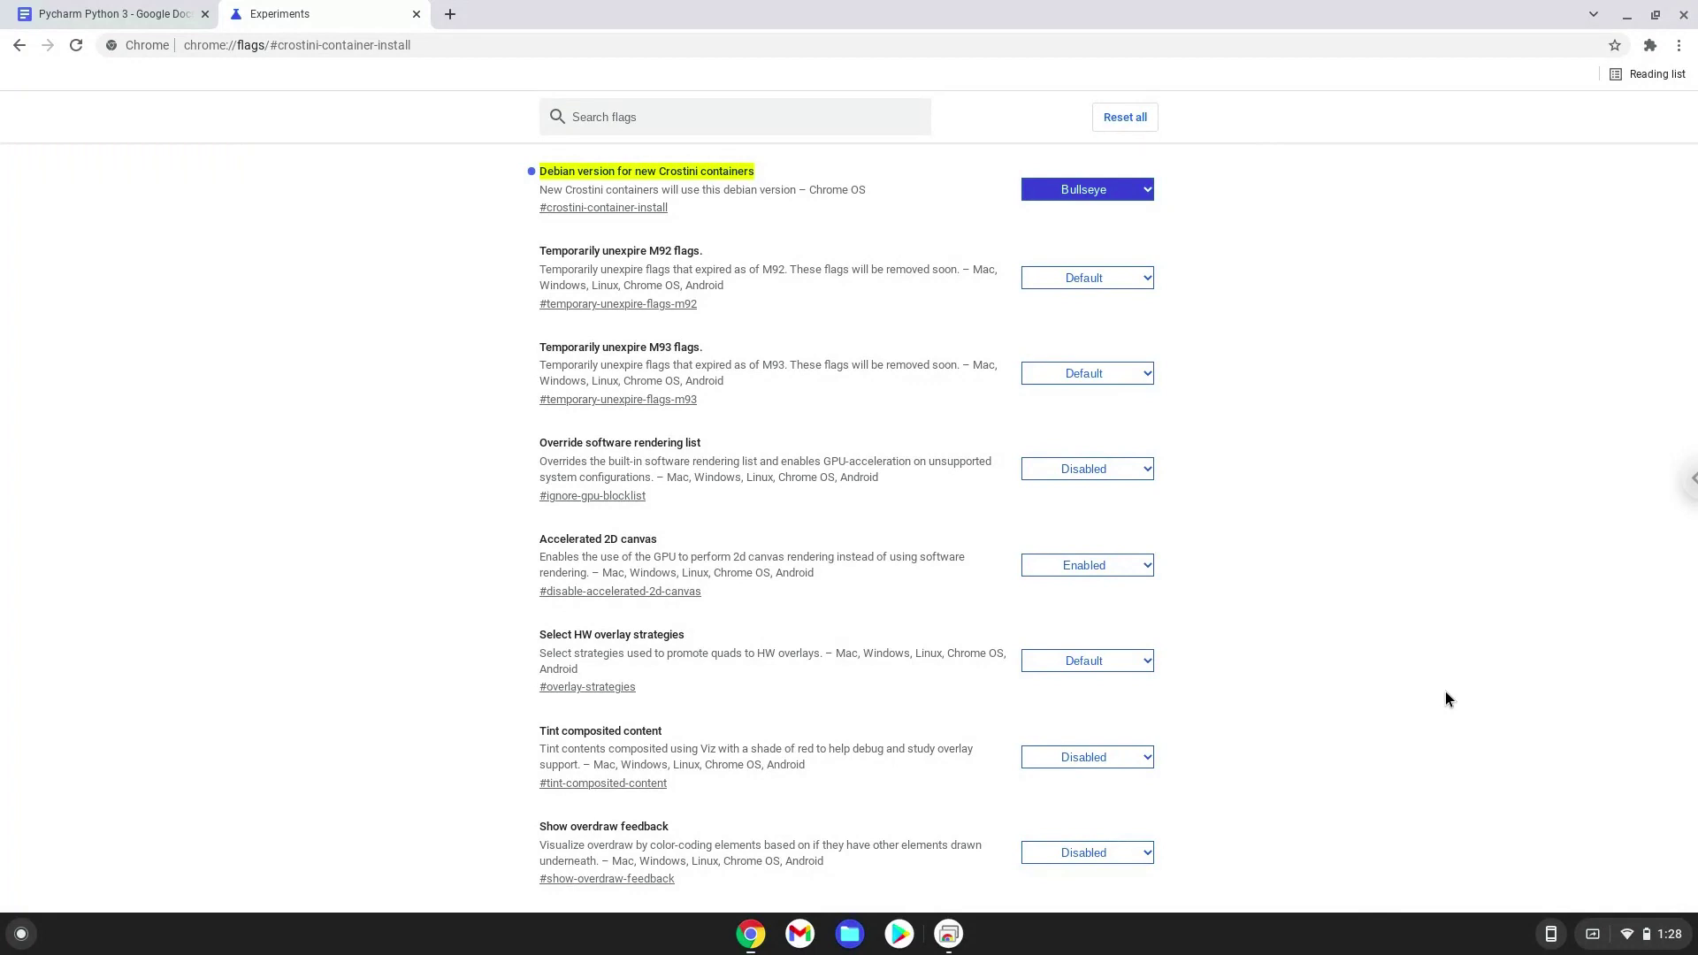
Open ChromeOS Settings at Advanced > Developers to show the Linux development environment option.
left_click(1643, 945)
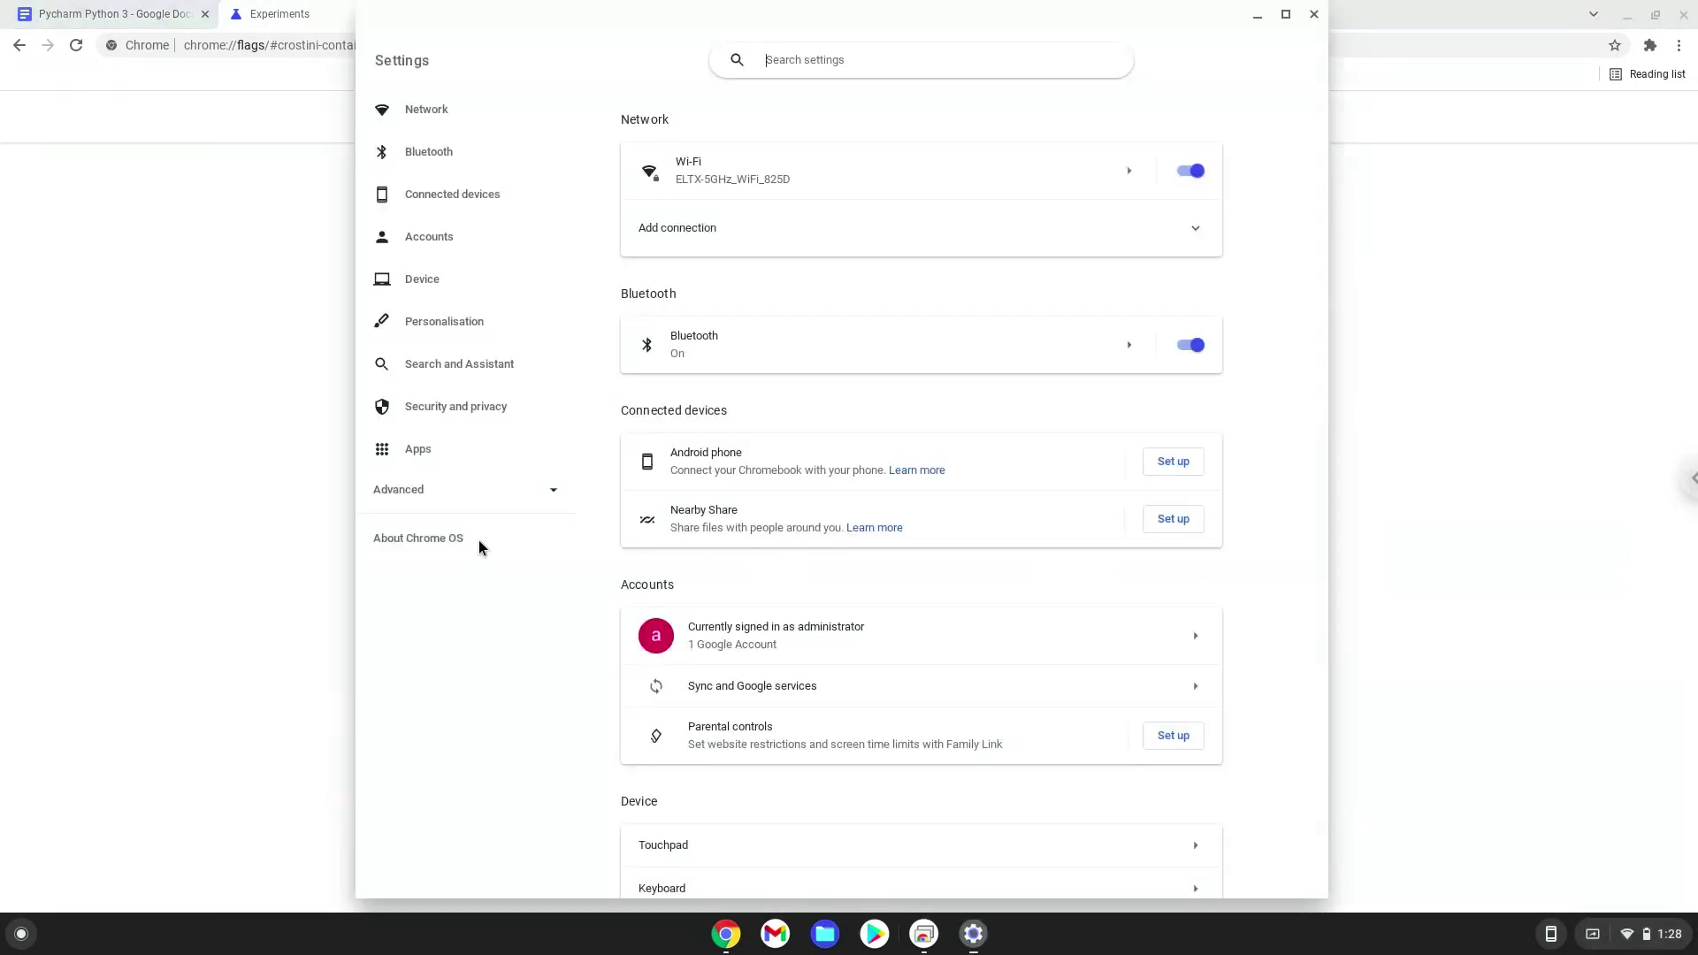
left_click(370, 498)
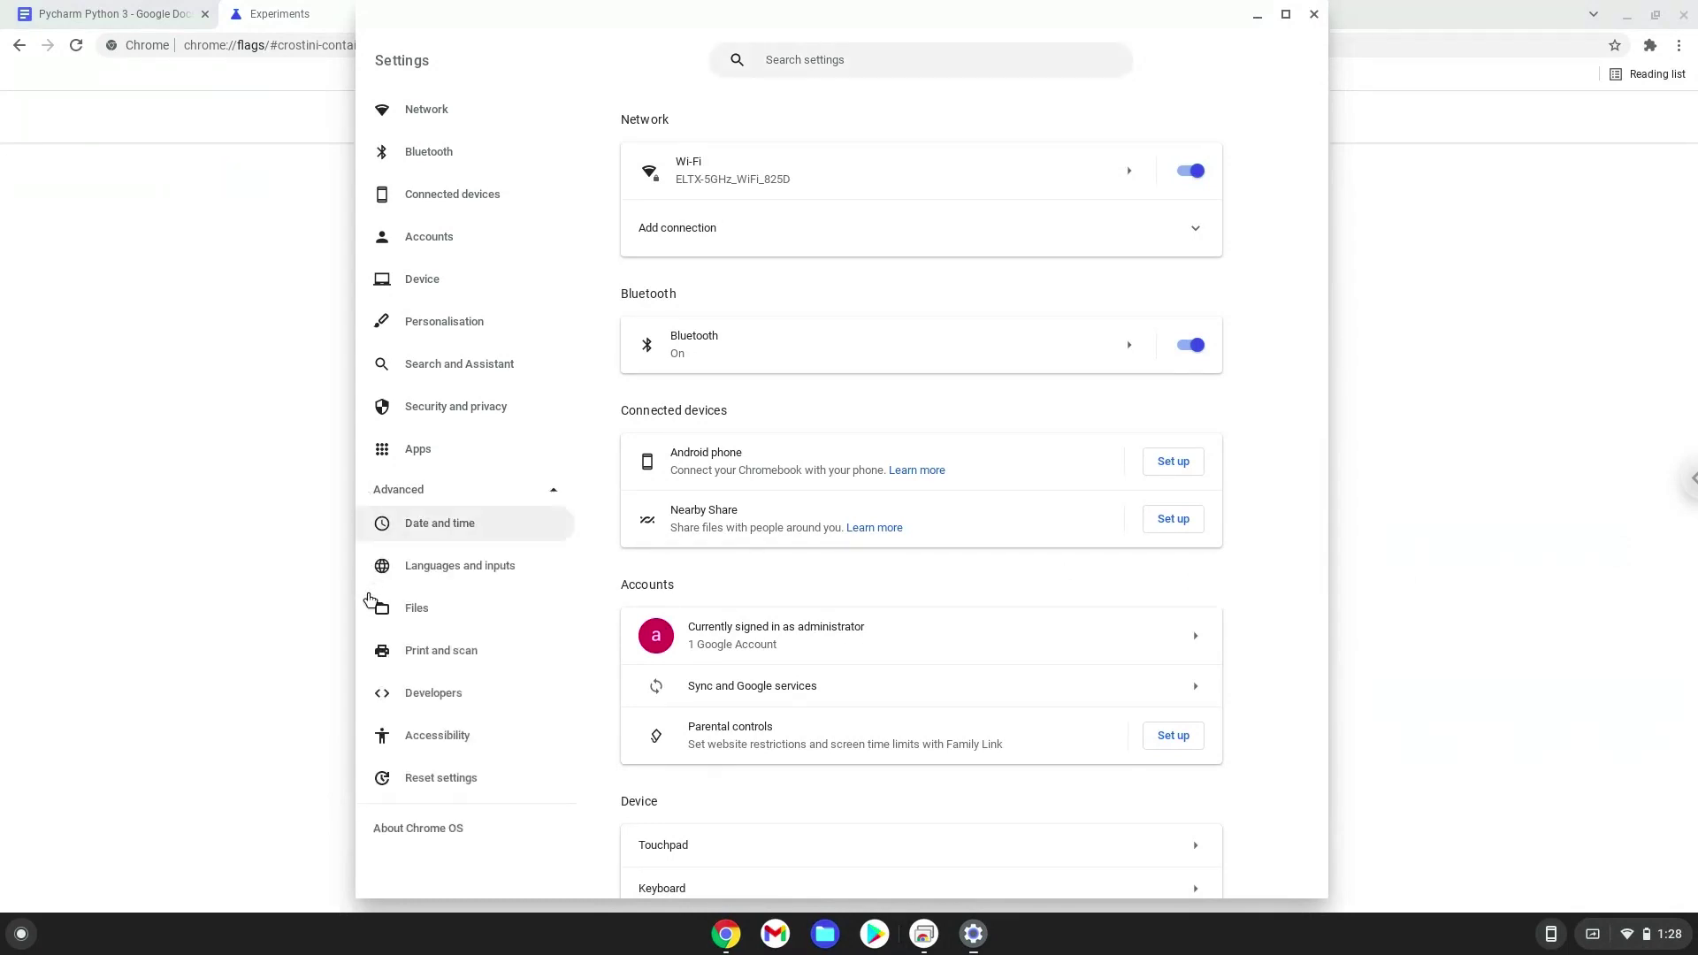
left_click(370, 708)
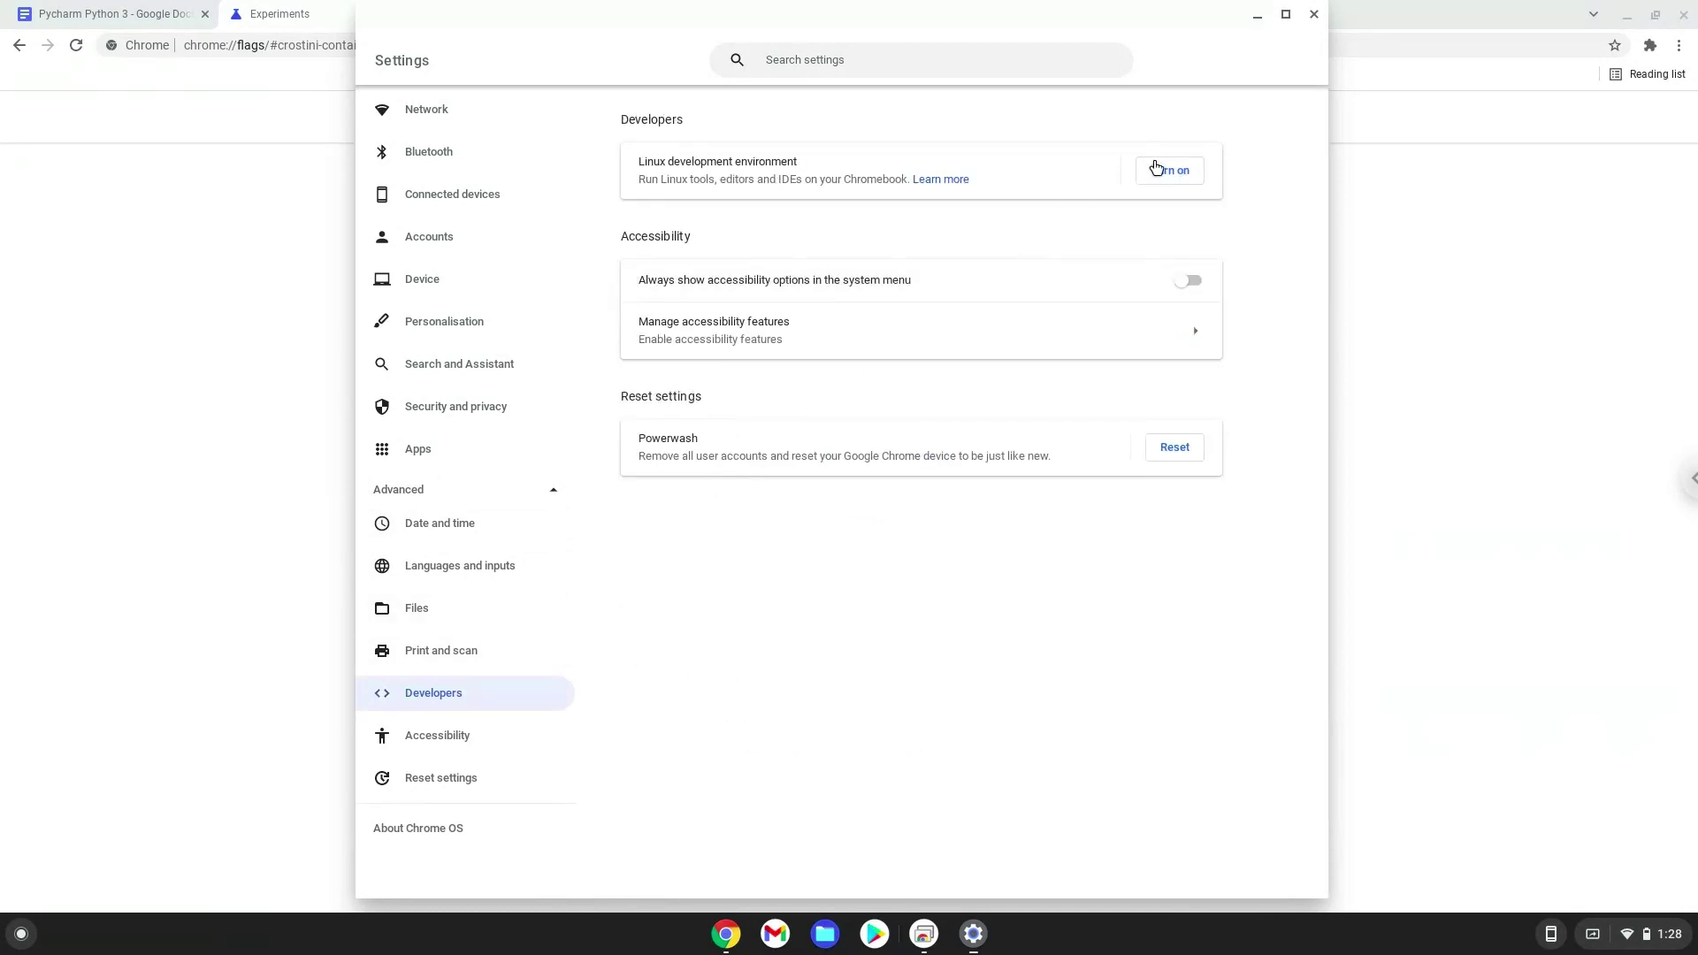
Install the Linux development environment with default options, then close the terminal it launches.
left_click(1155, 168)
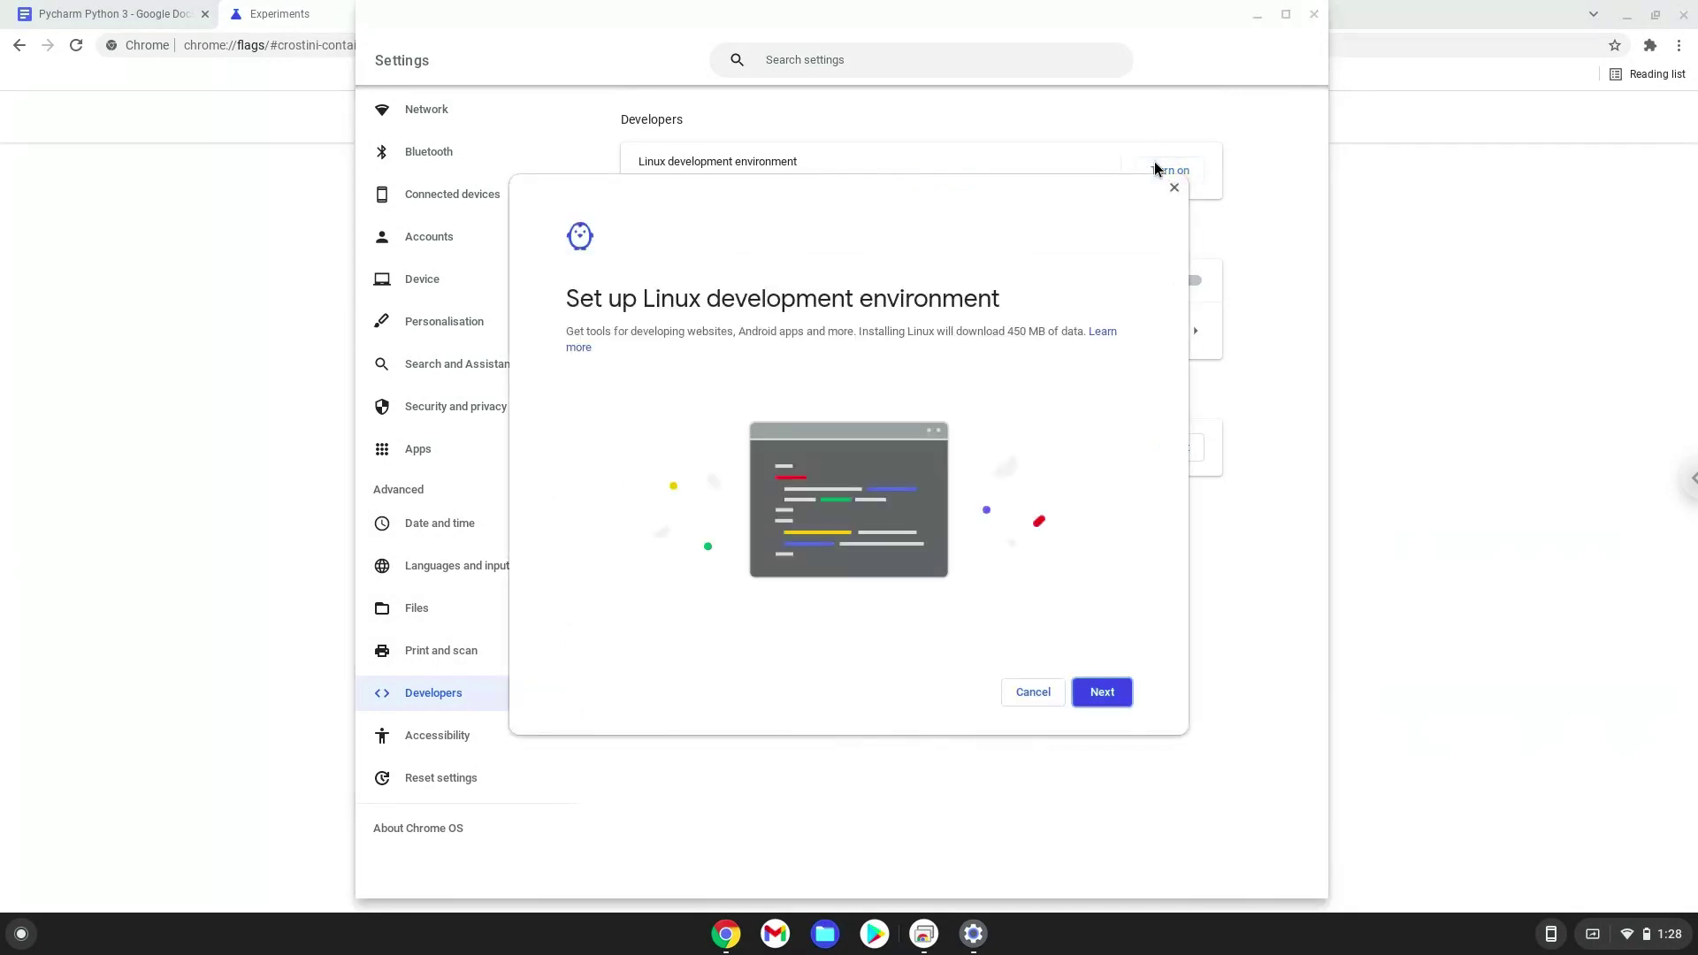
left_click(1114, 695)
left_click(1114, 695)
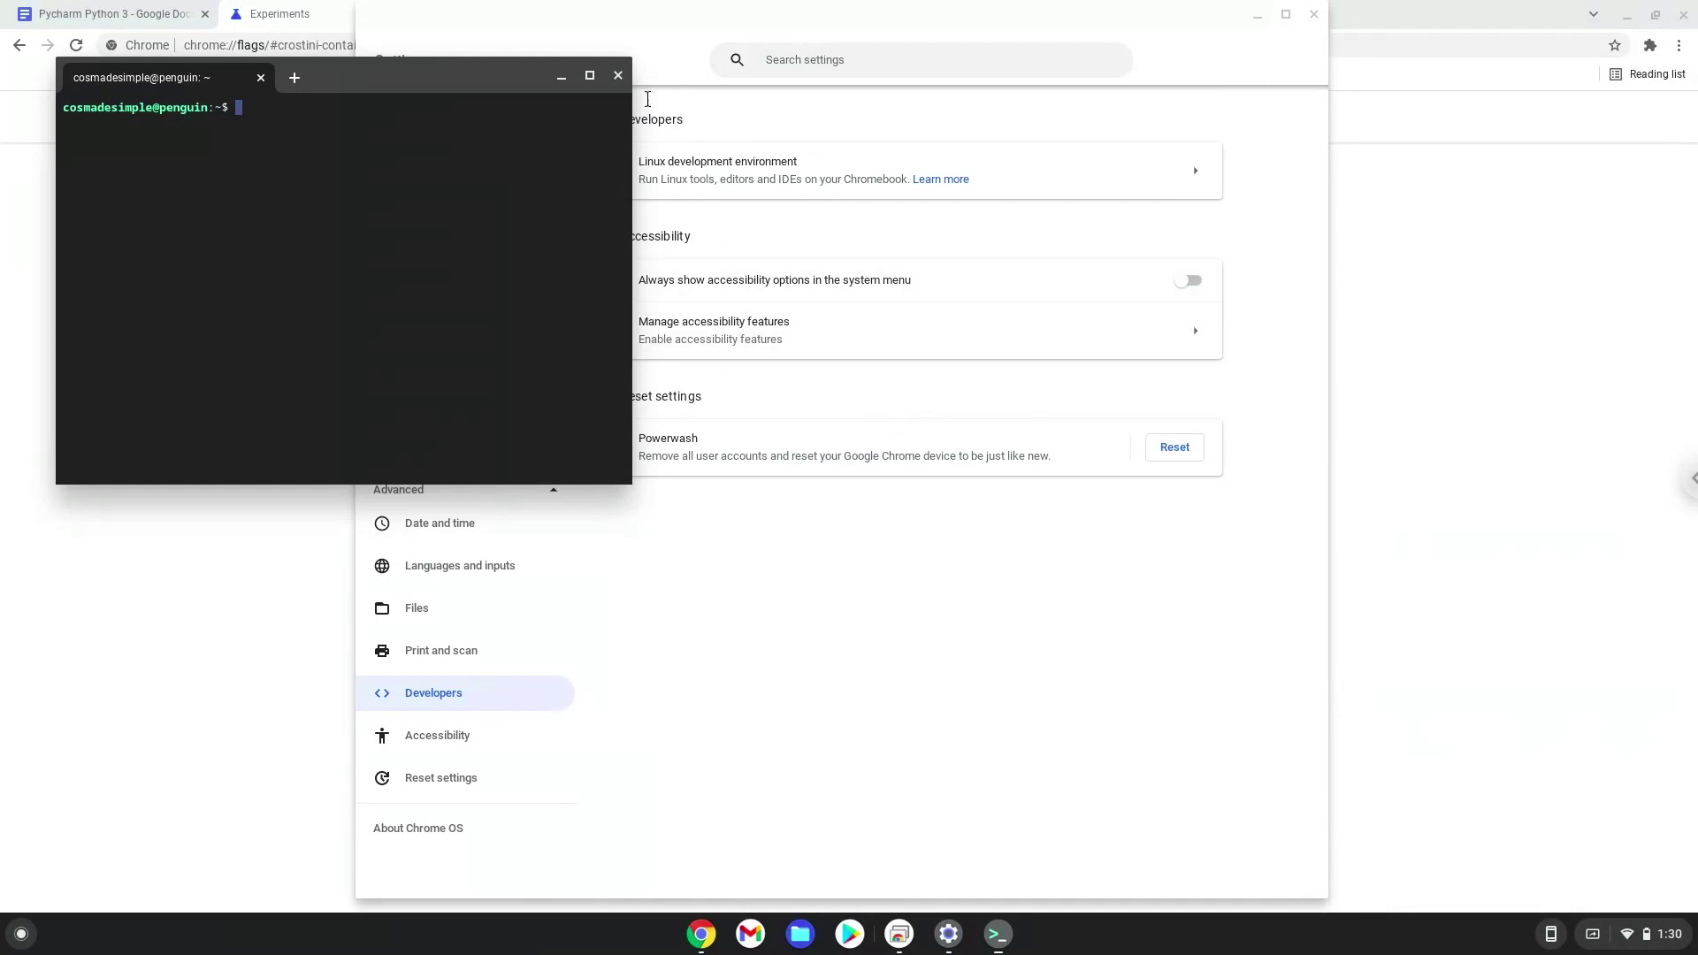
left_click(619, 77)
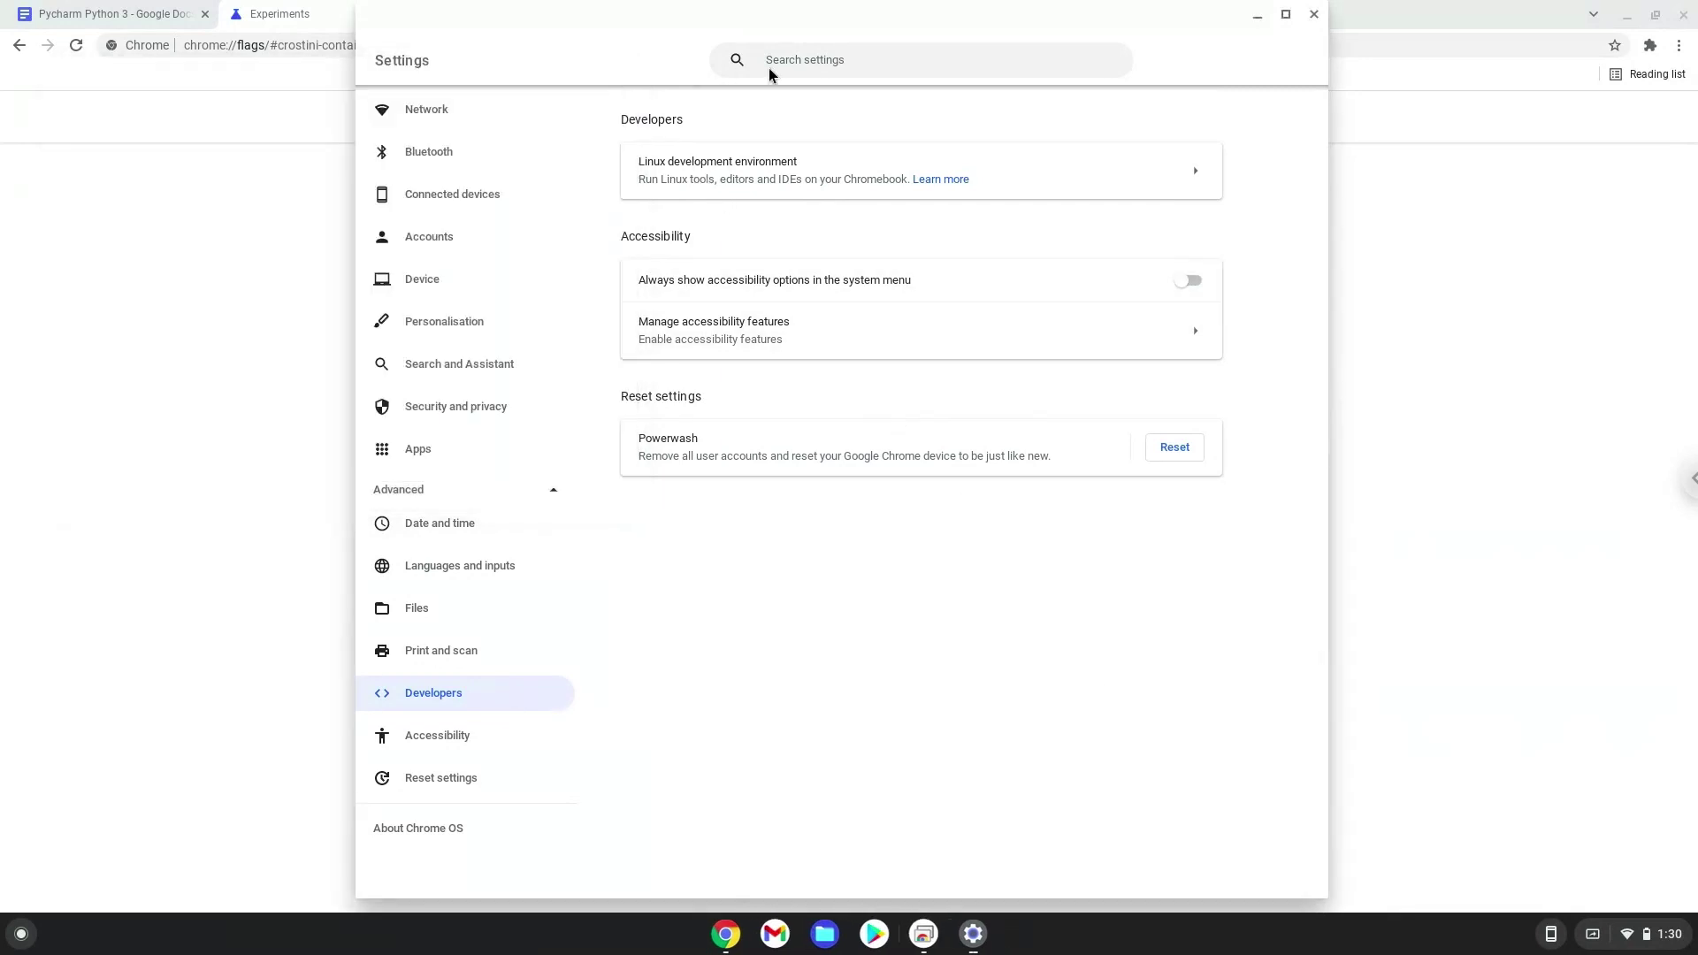
Close Settings and copy the 'sudo apt update' line from the Pycharm Python 3 doc.
left_click(1314, 16)
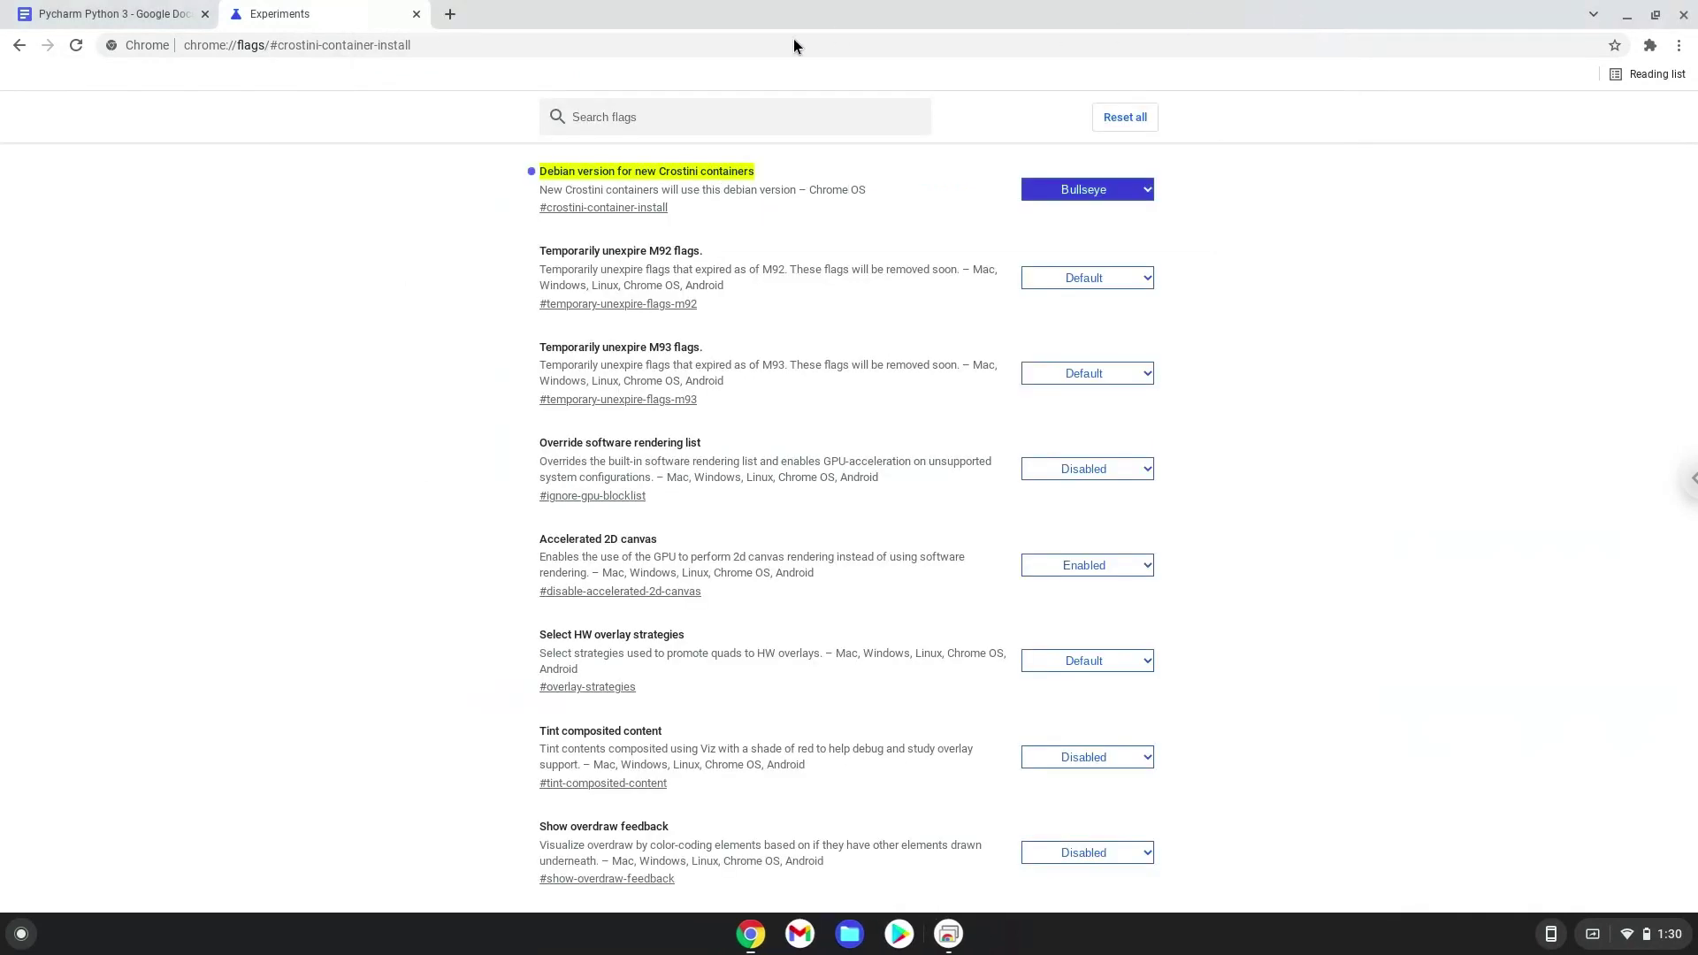
left_click(139, 23)
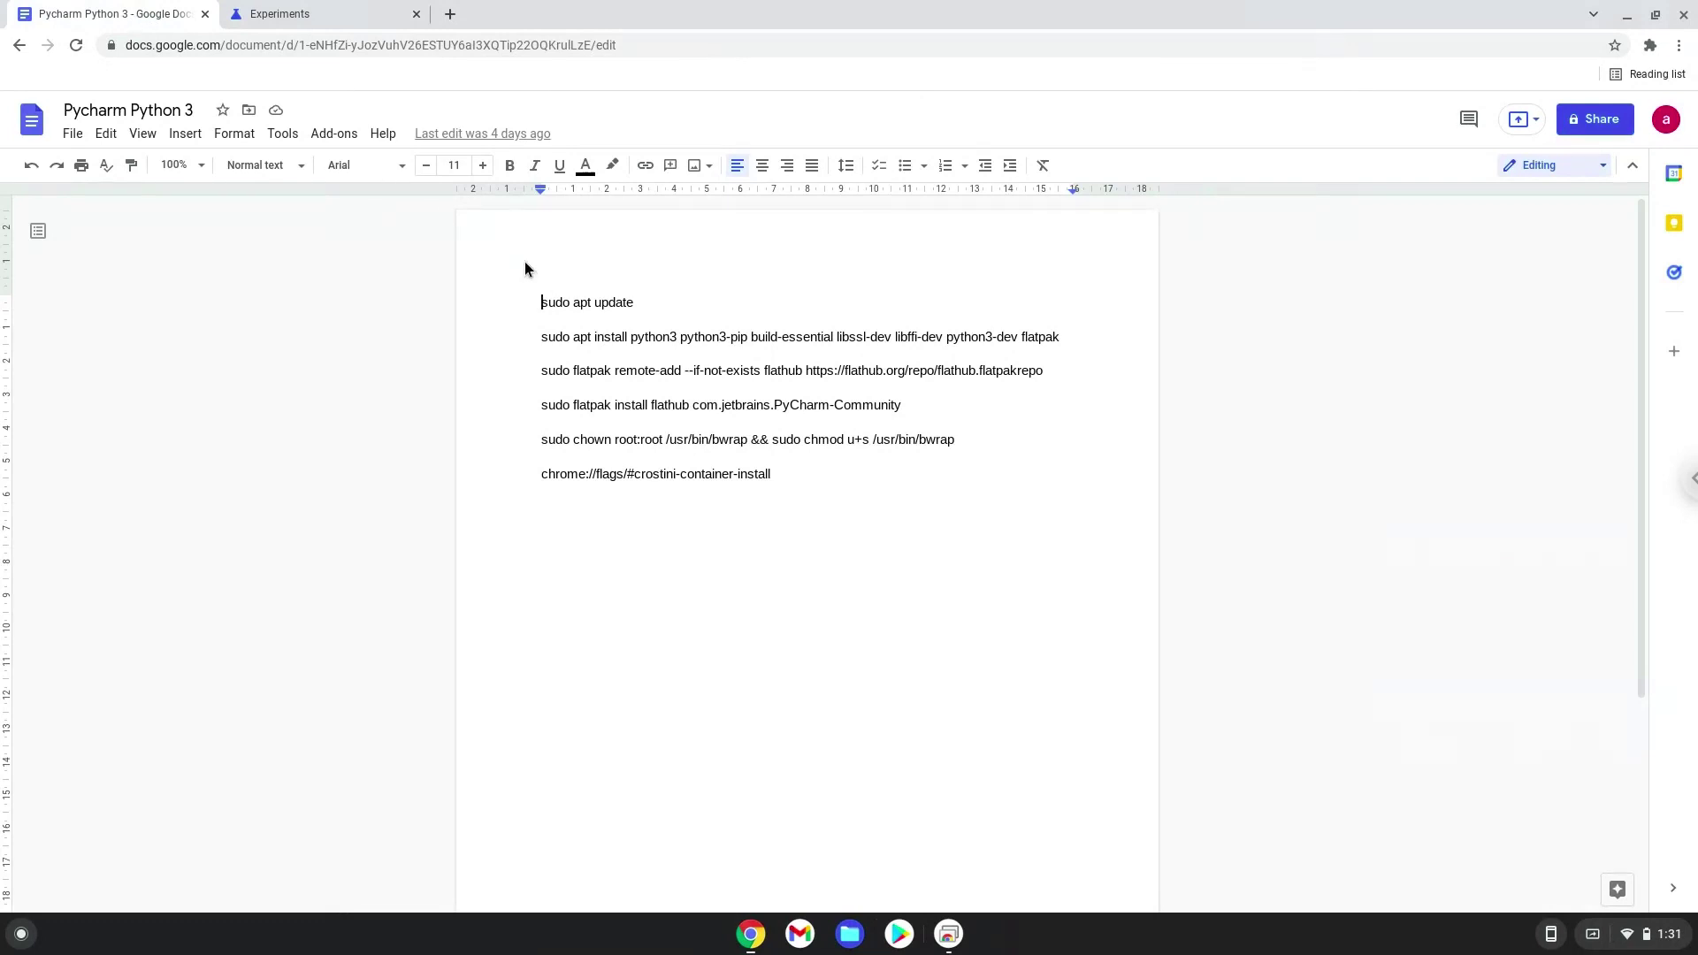
triple_click(581, 301)
right_click(581, 302)
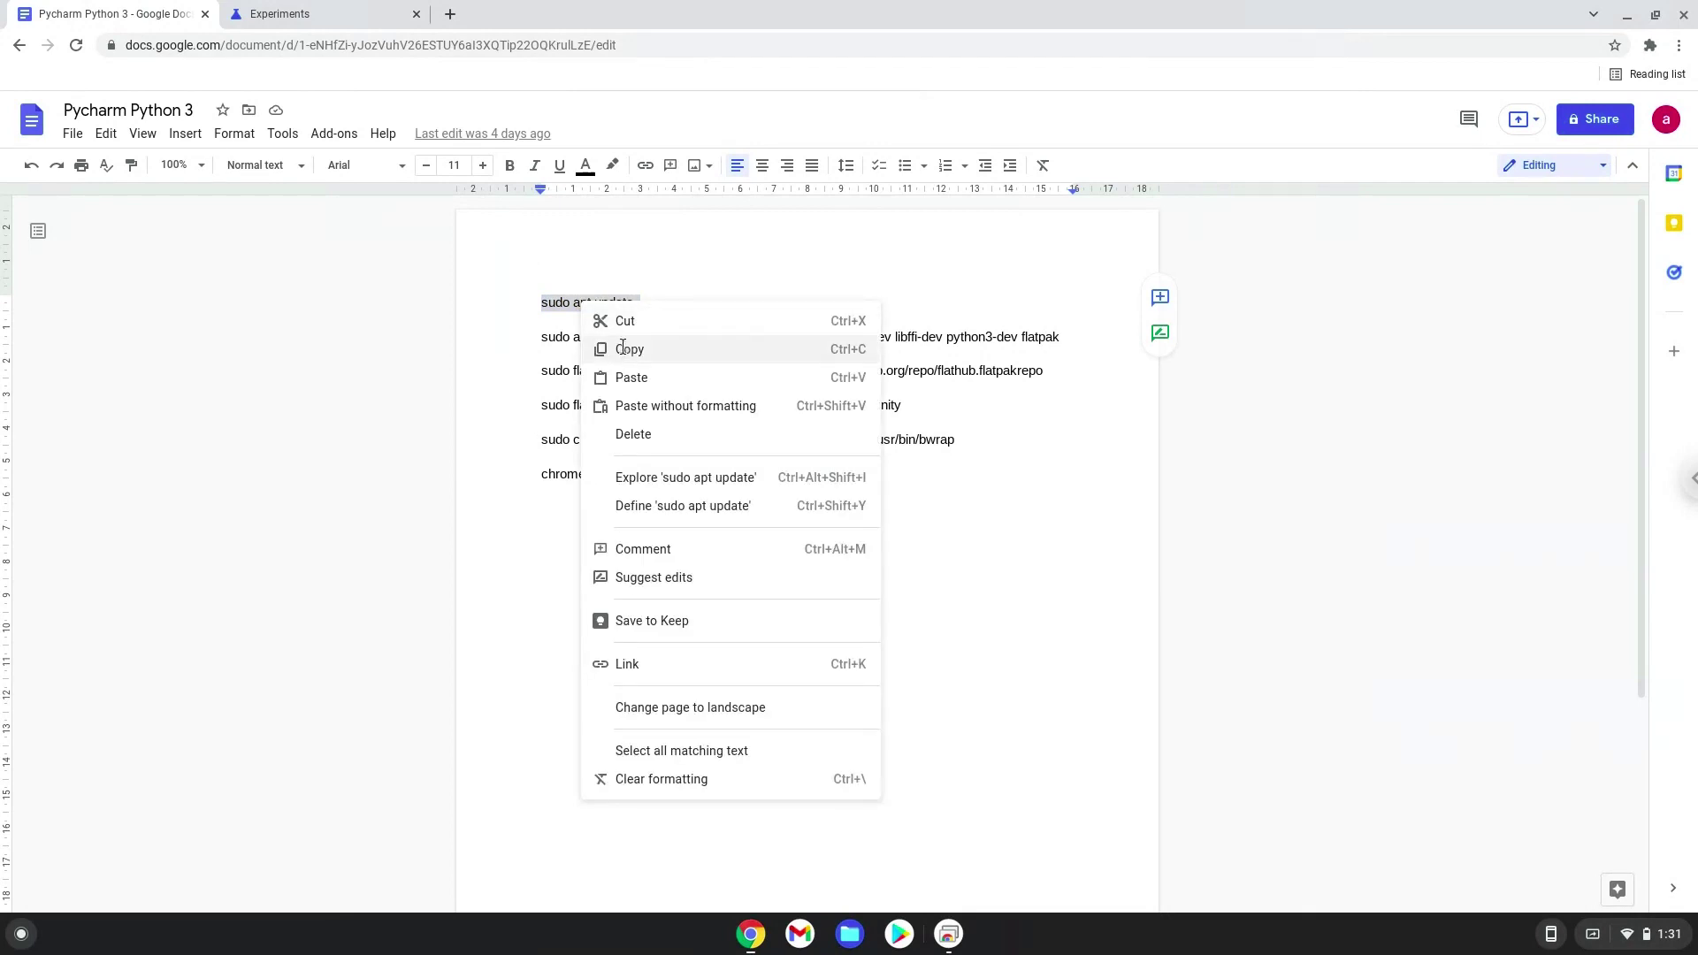
left_click(625, 351)
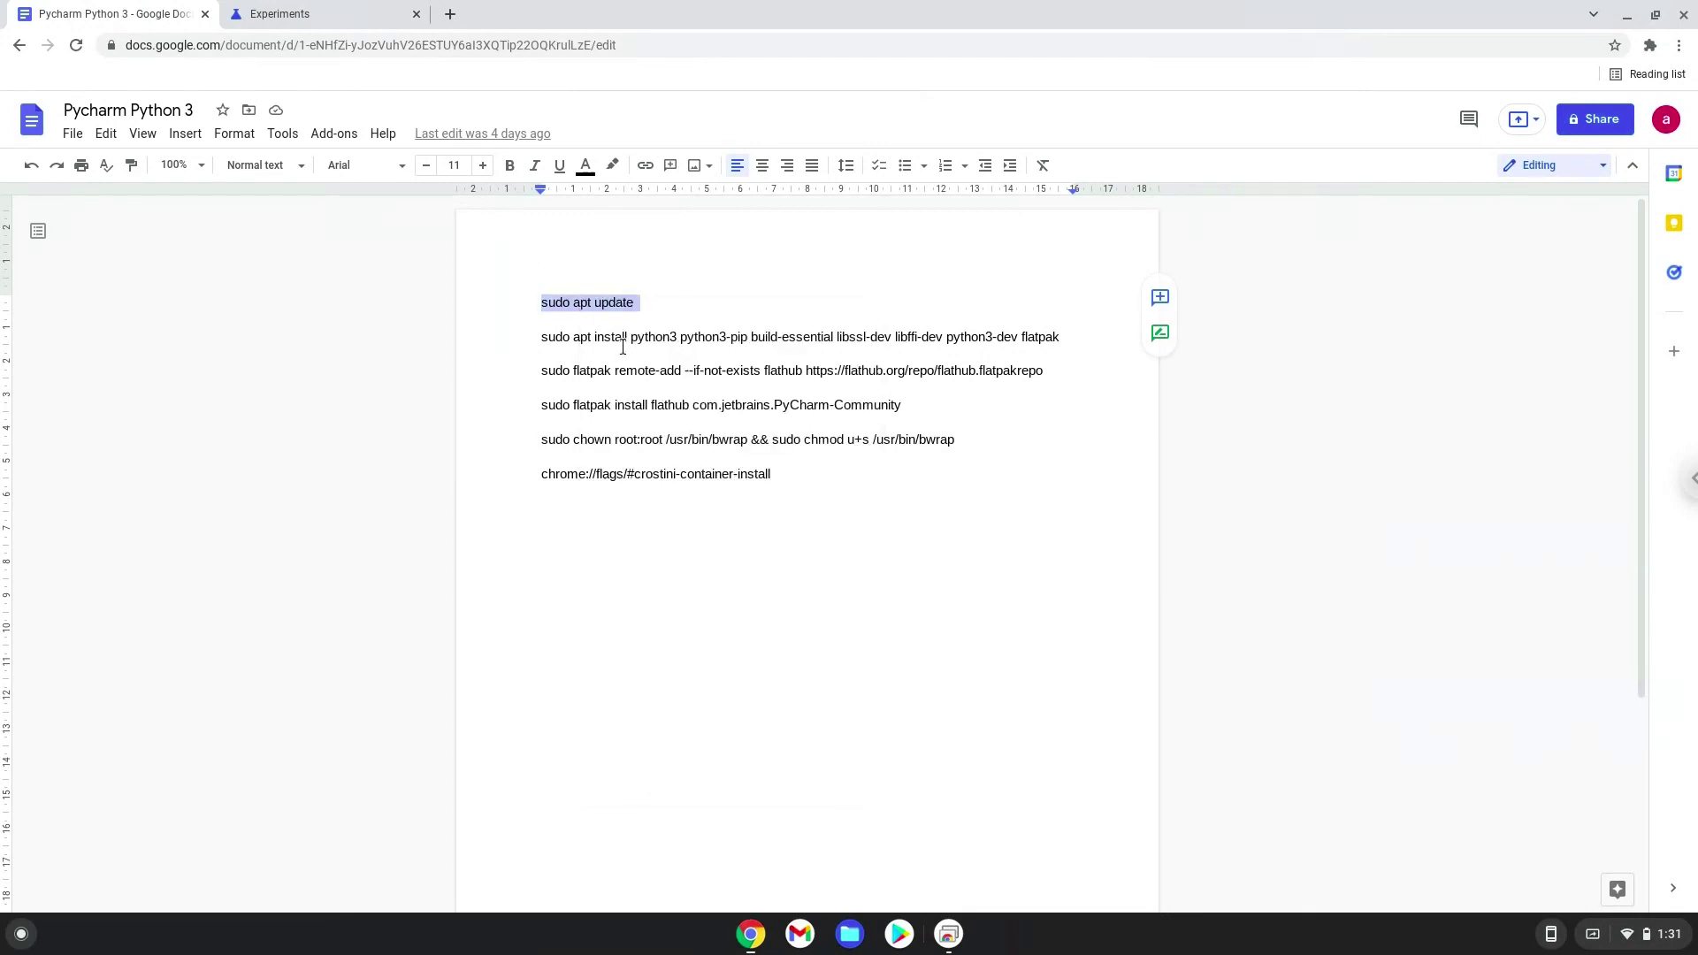
Launch Terminal from the Launcher and run sudo apt update, which reports 18 upgradable packages.
left_click(22, 935)
type("ter")
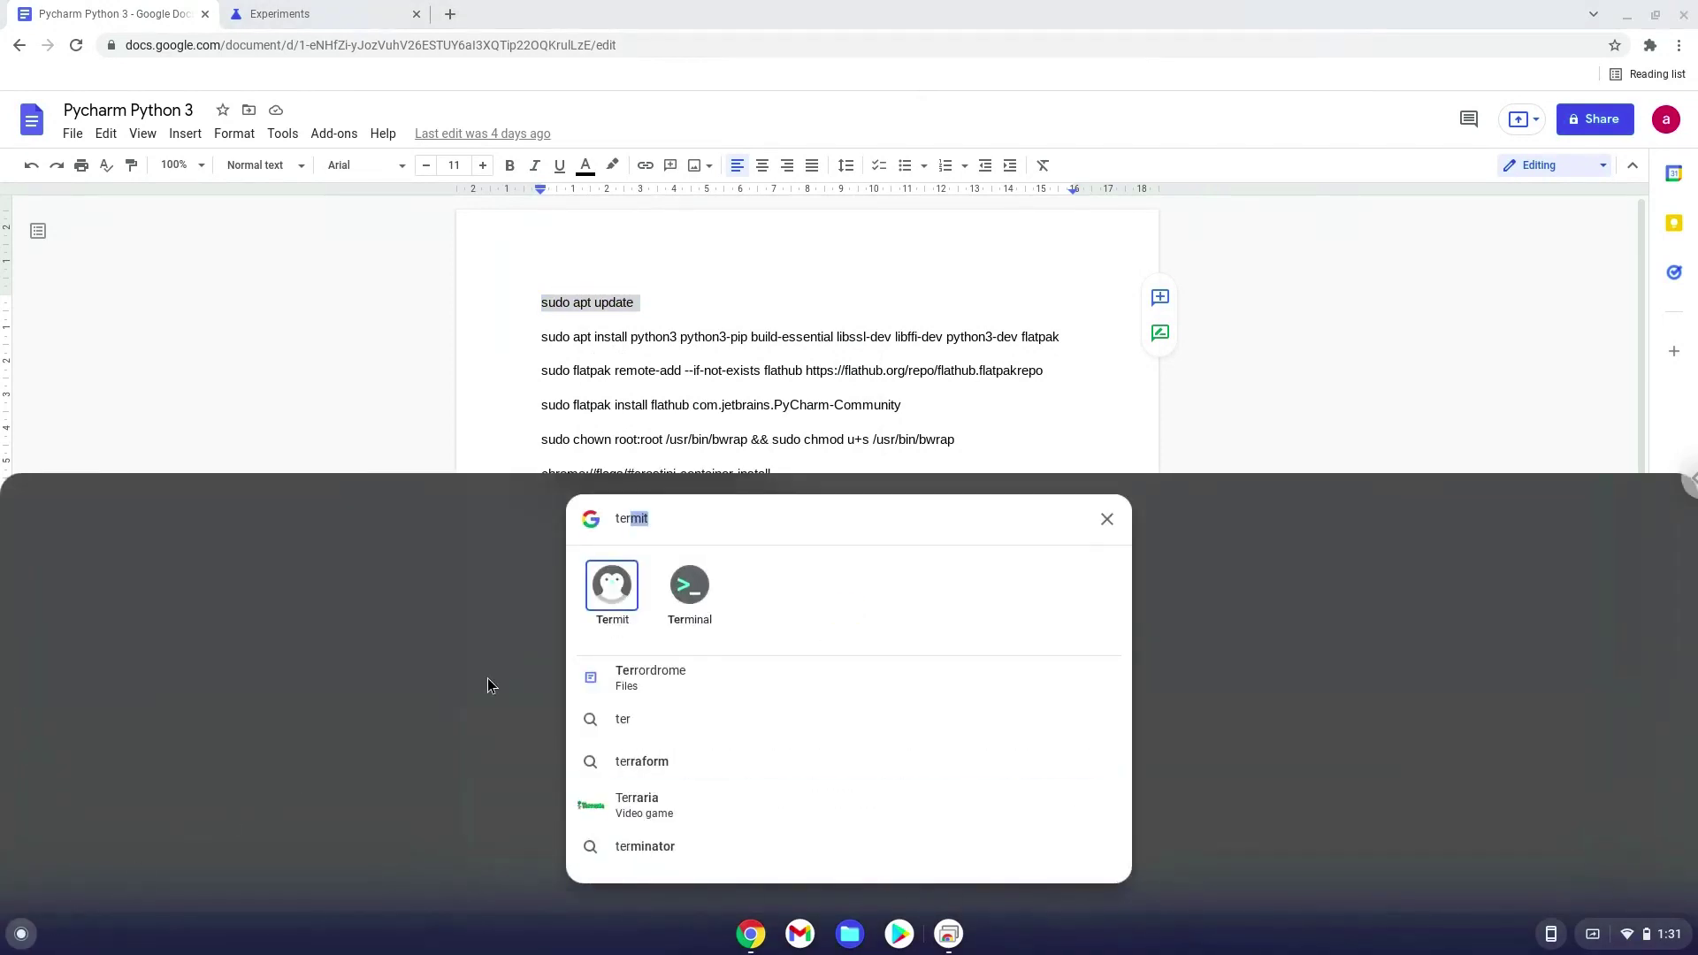
left_click(687, 575)
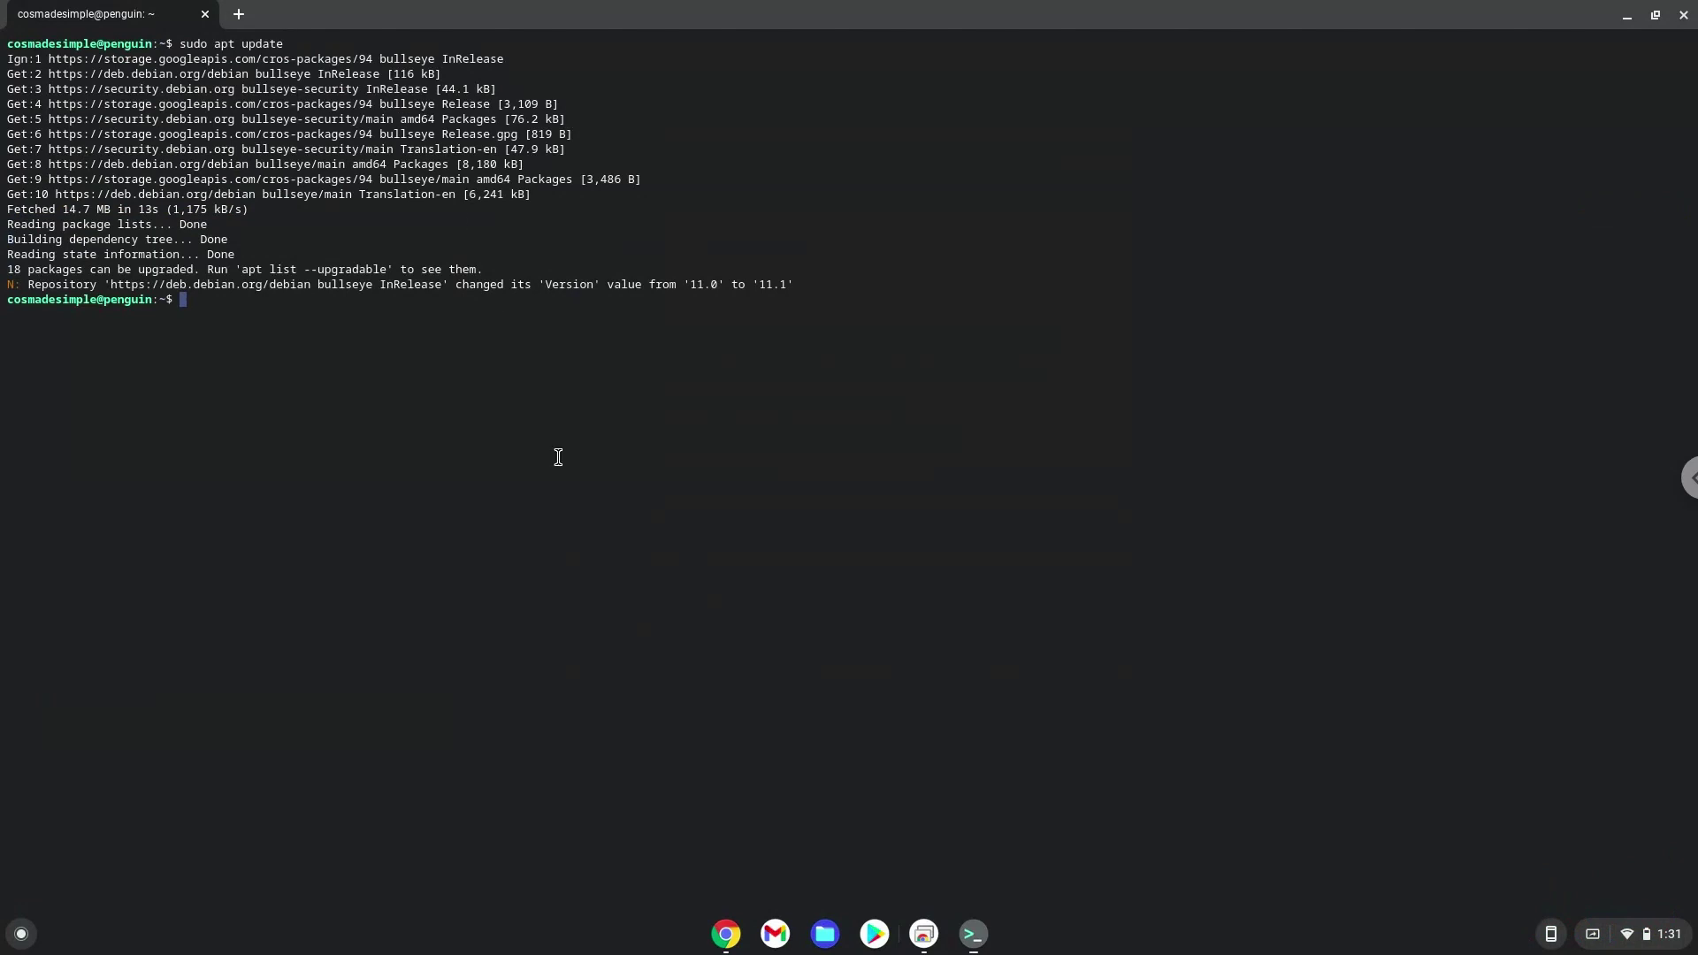
Copy the second line, the sudo apt install python3 … flatpak command, from the doc.
left_click(725, 936)
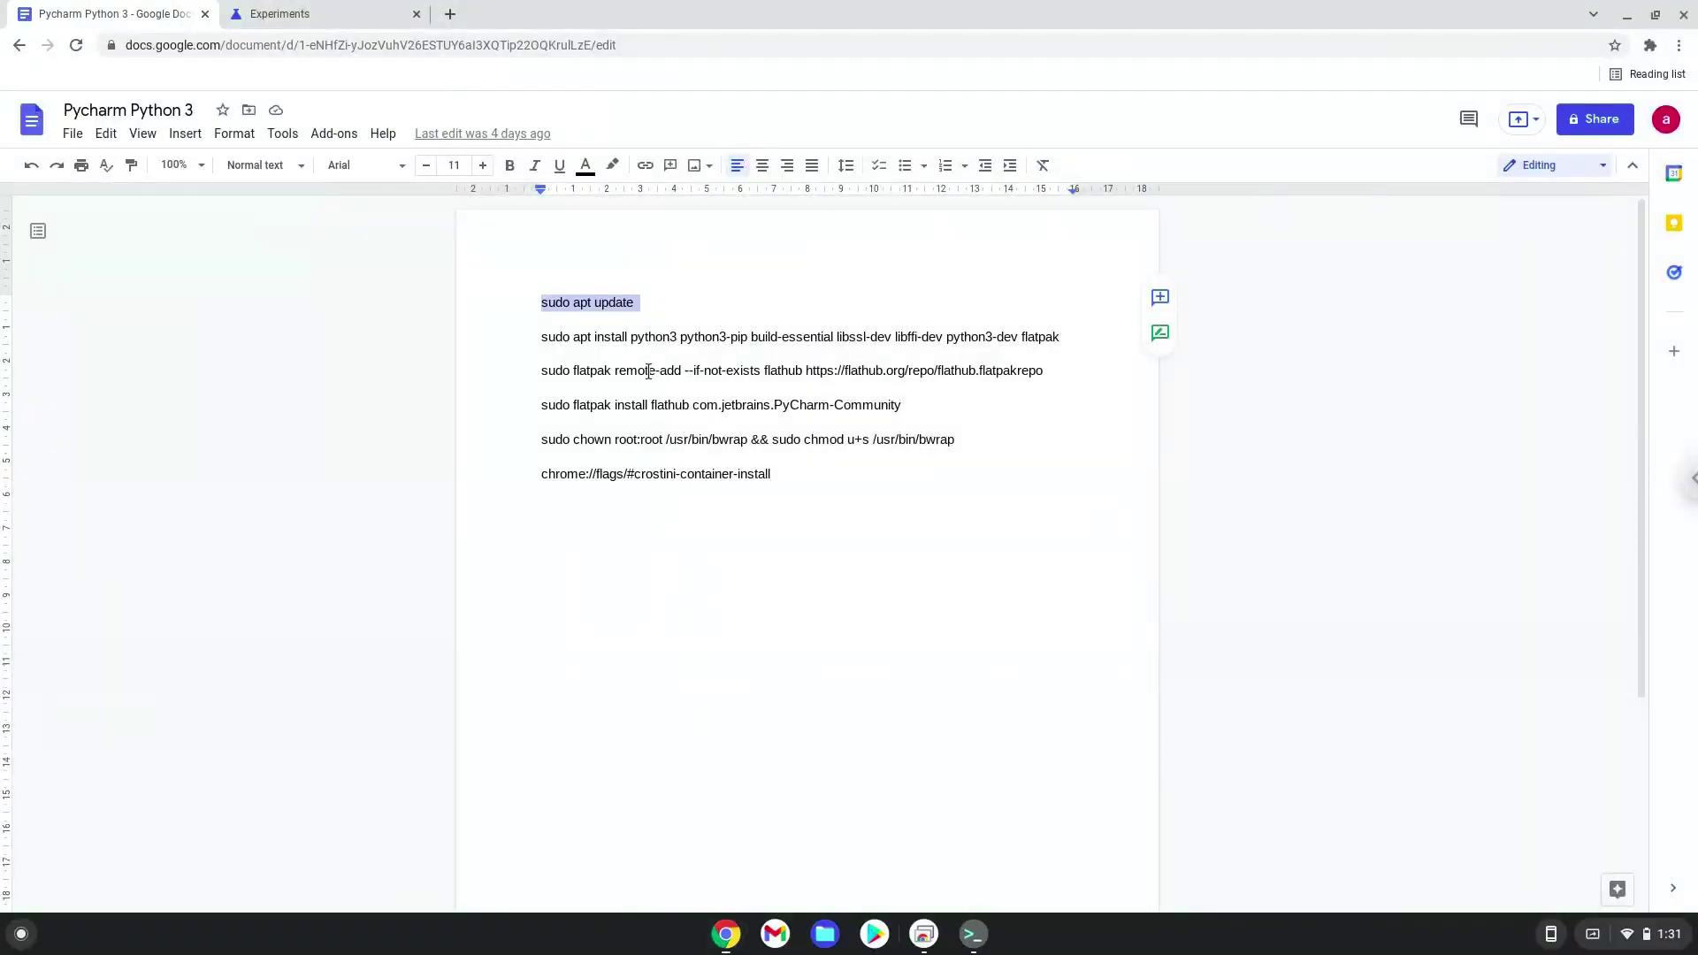
triple_click(642, 339)
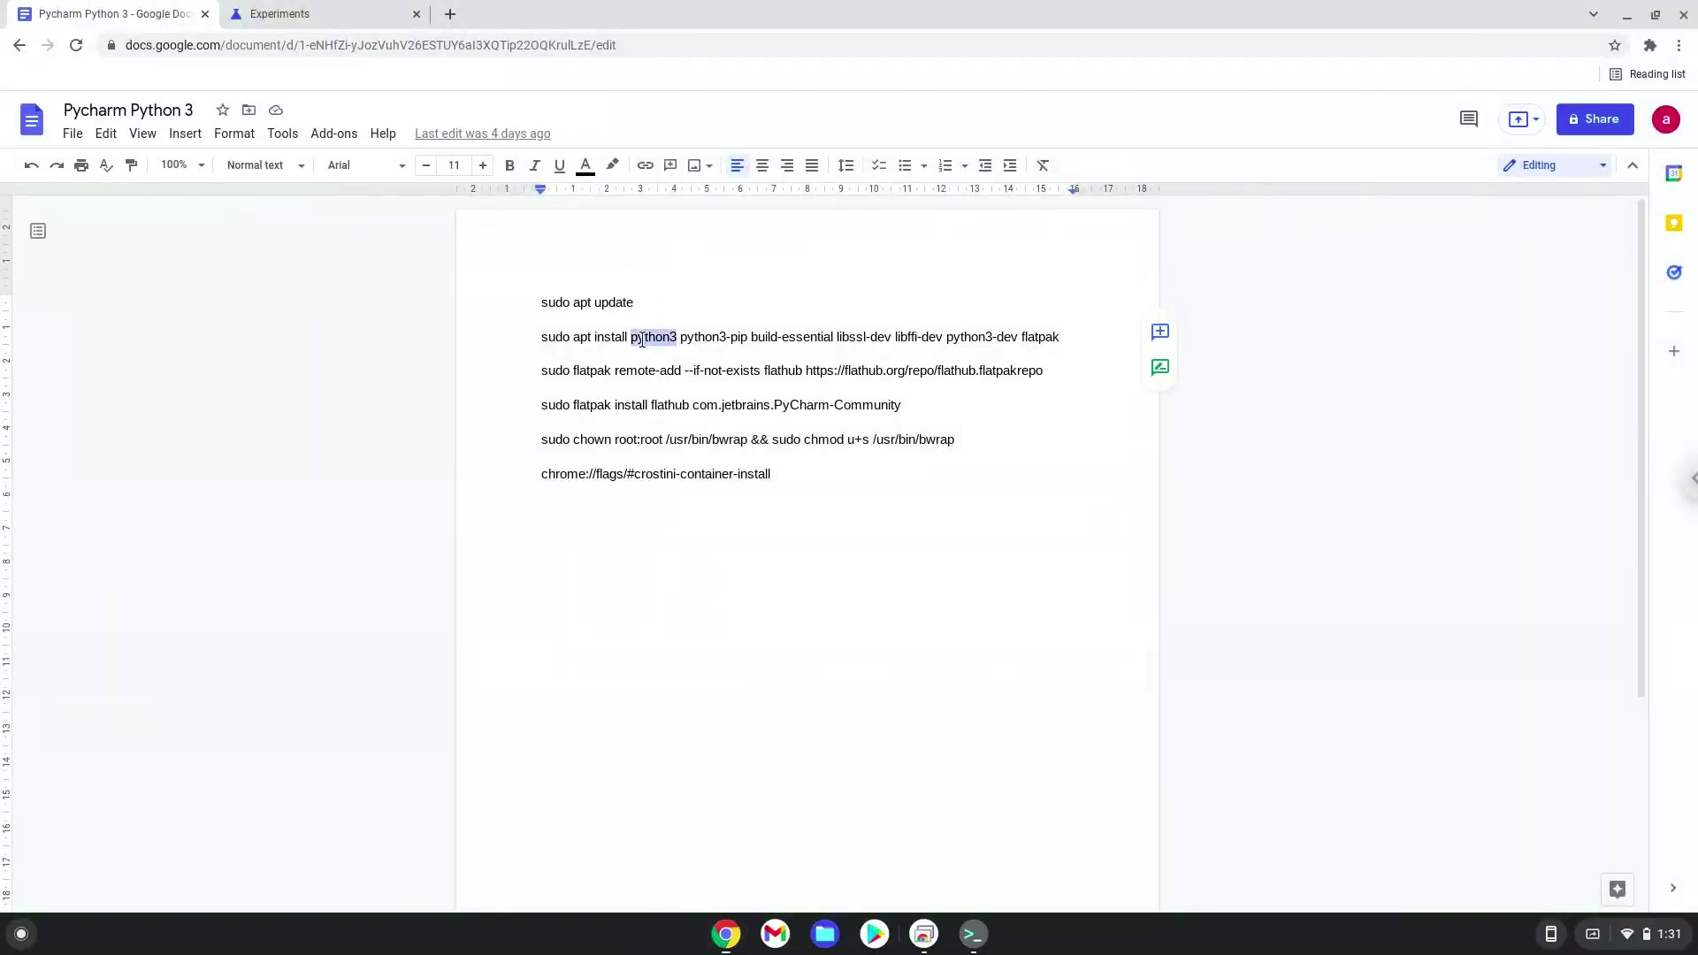
right_click(642, 340)
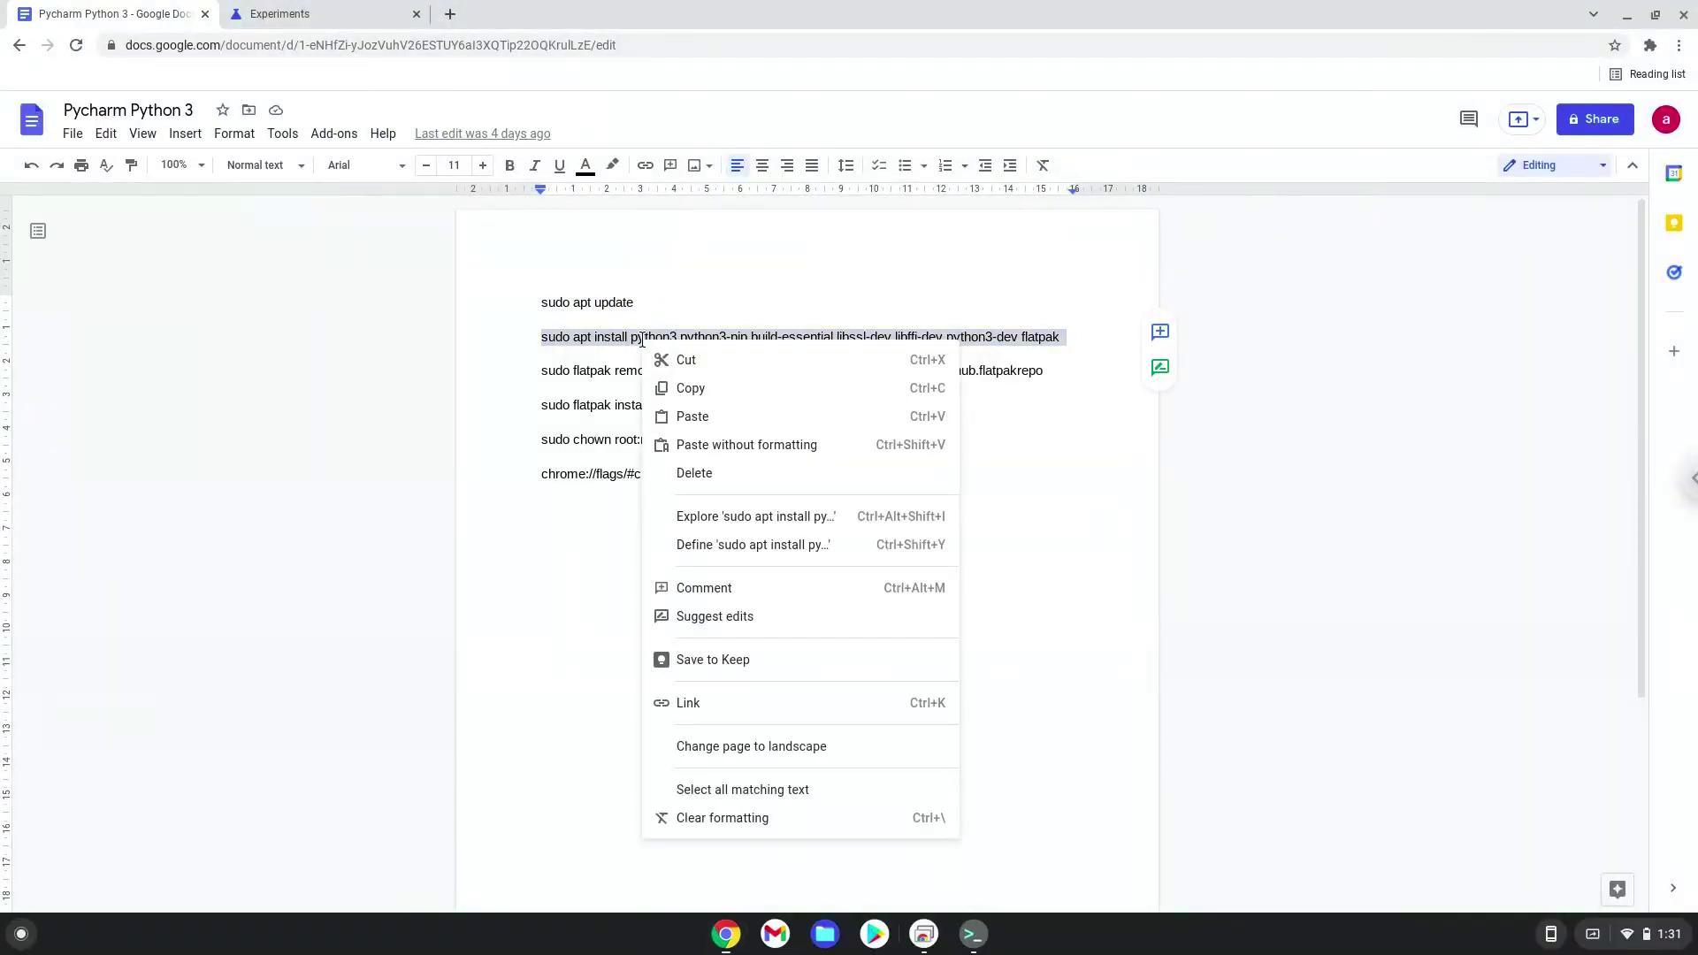
left_click(673, 386)
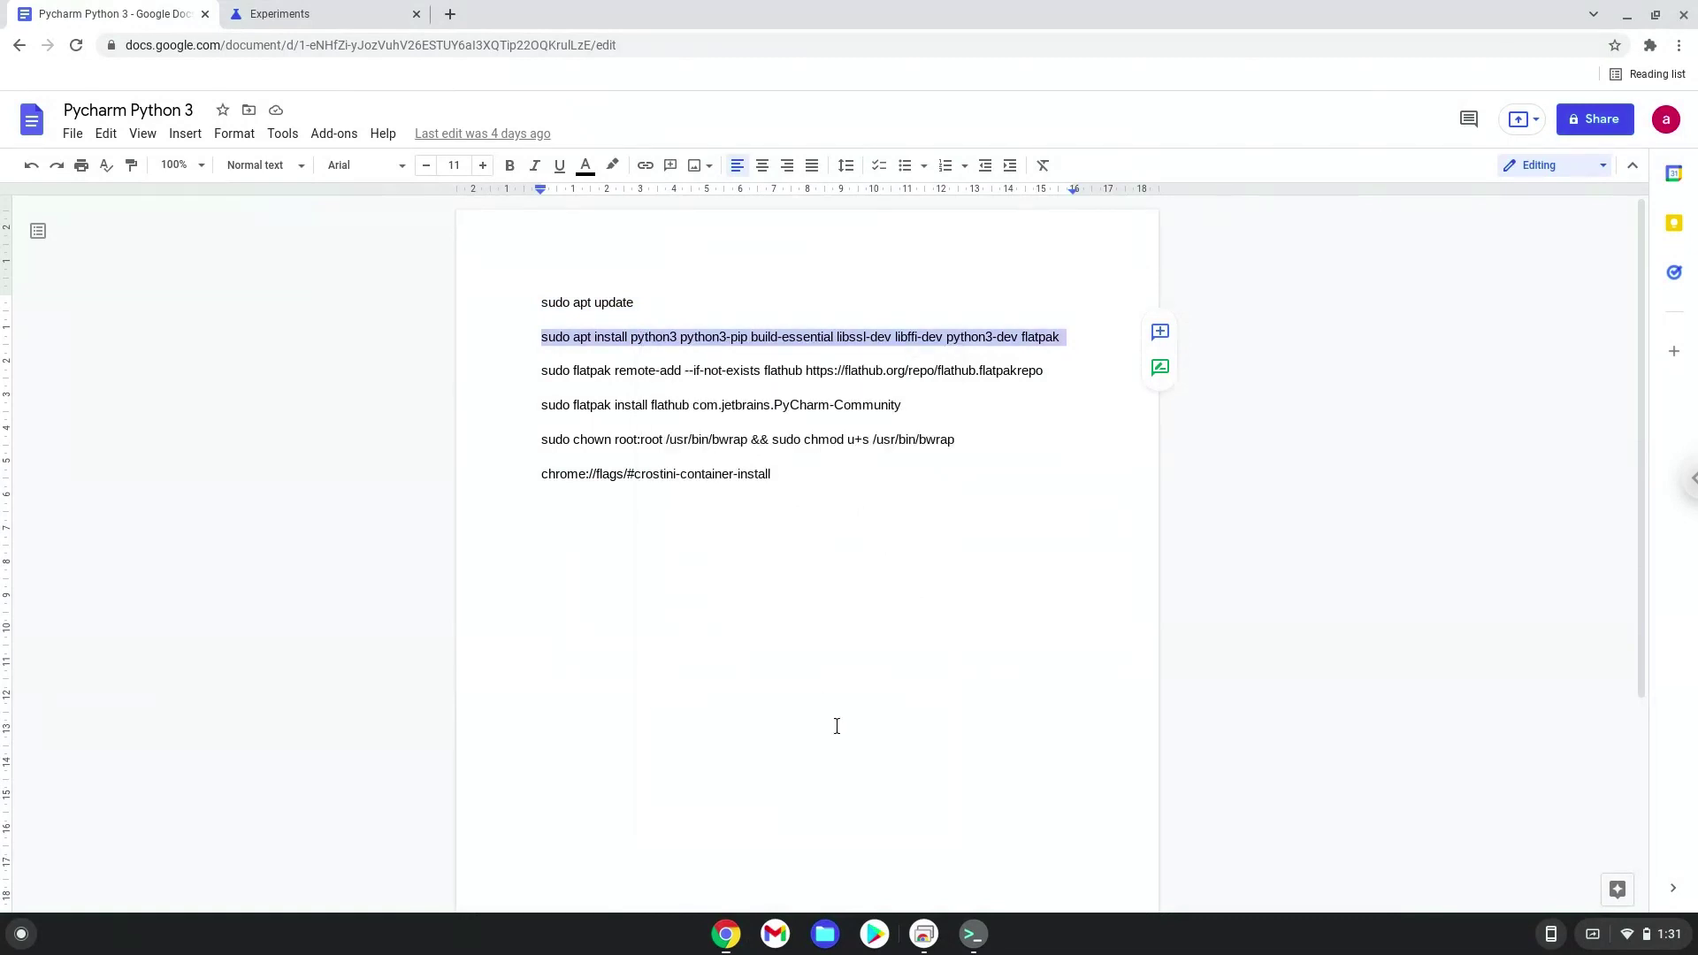
Paste the apt install command into Terminal and confirm to install python3, pip, build-essential and flatpak.
left_click(972, 934)
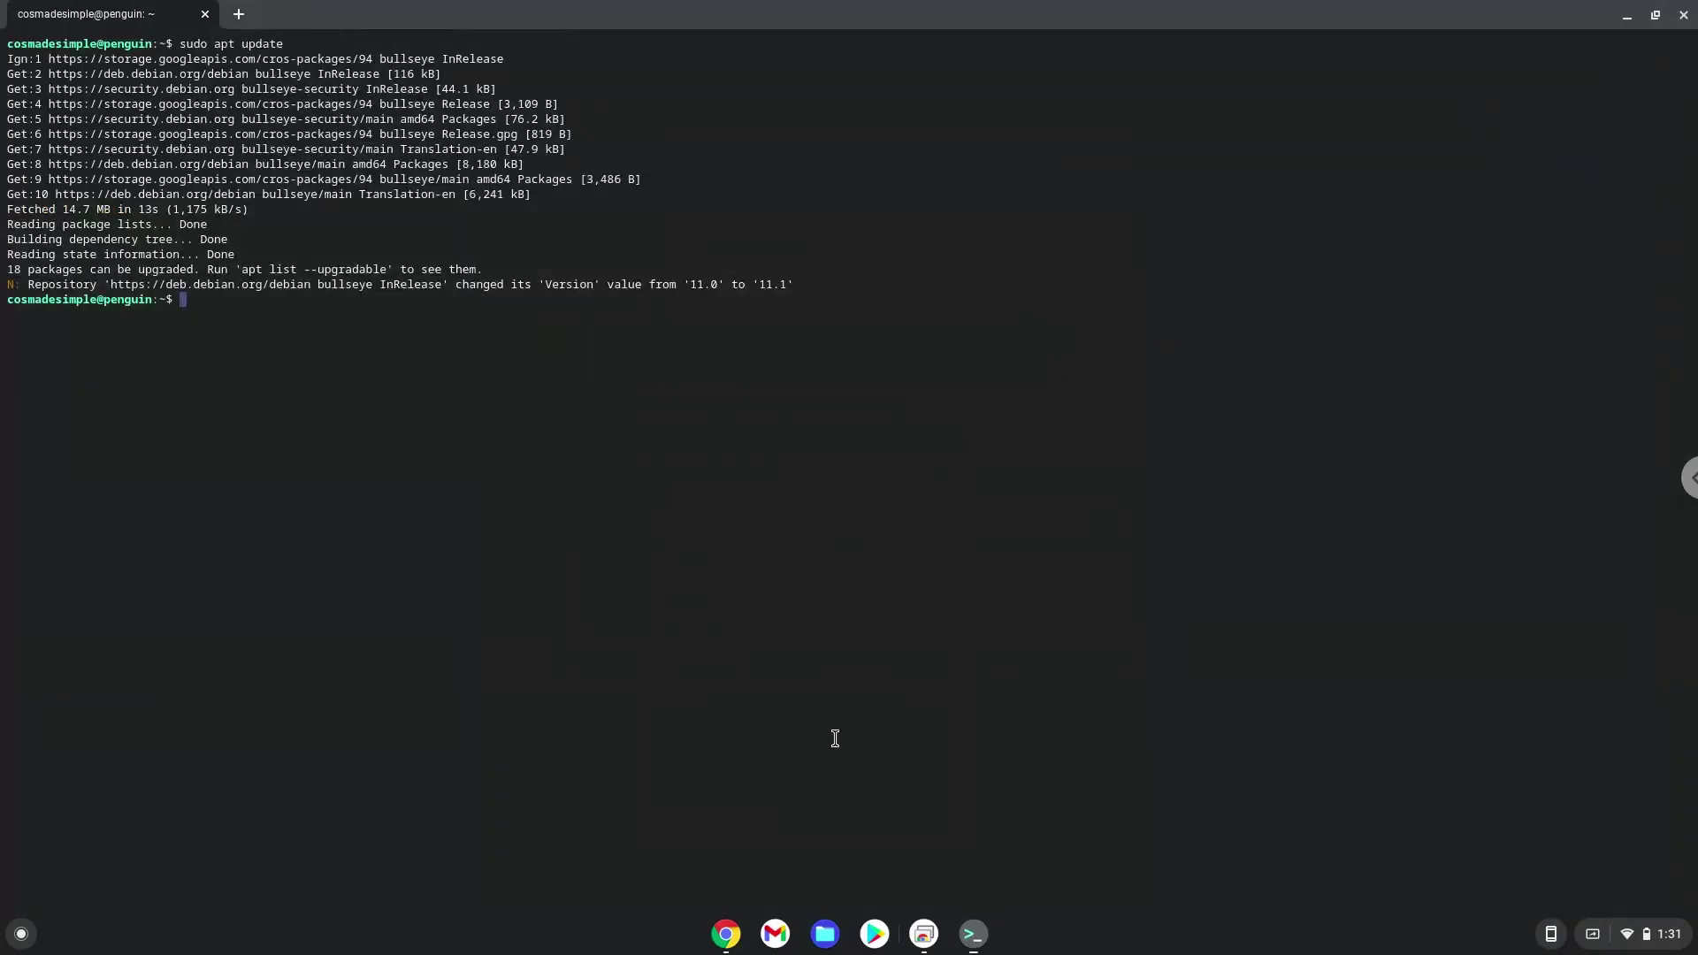
key("ctrl+shift+v")
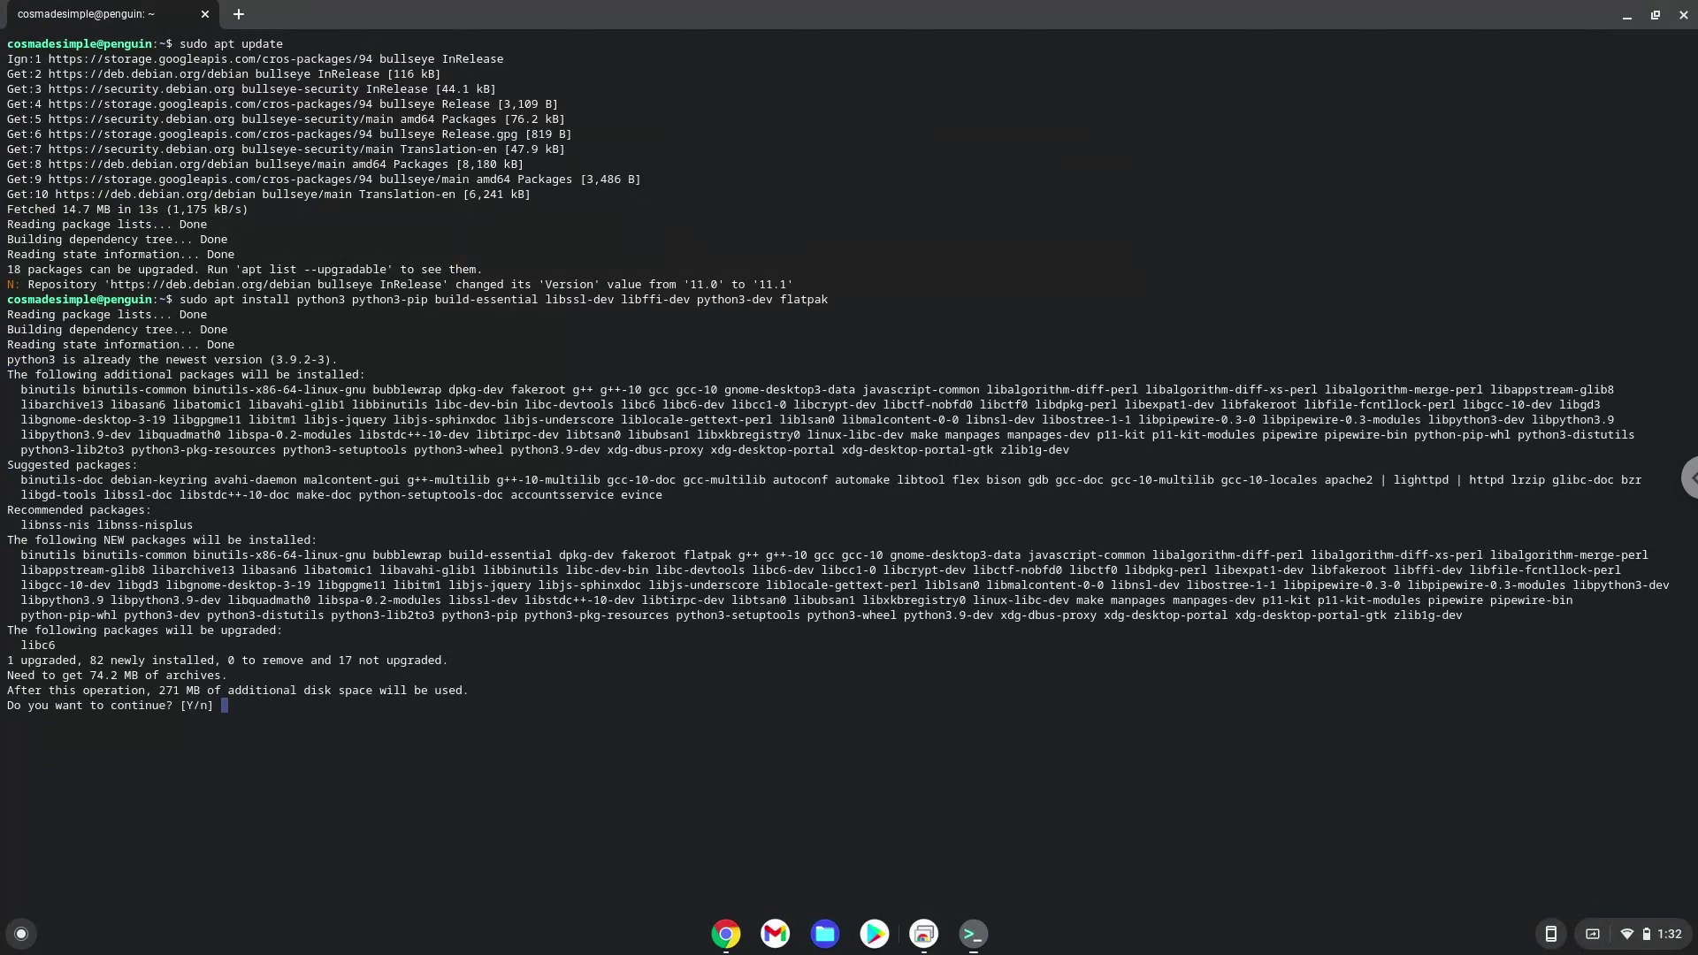
key("Return")
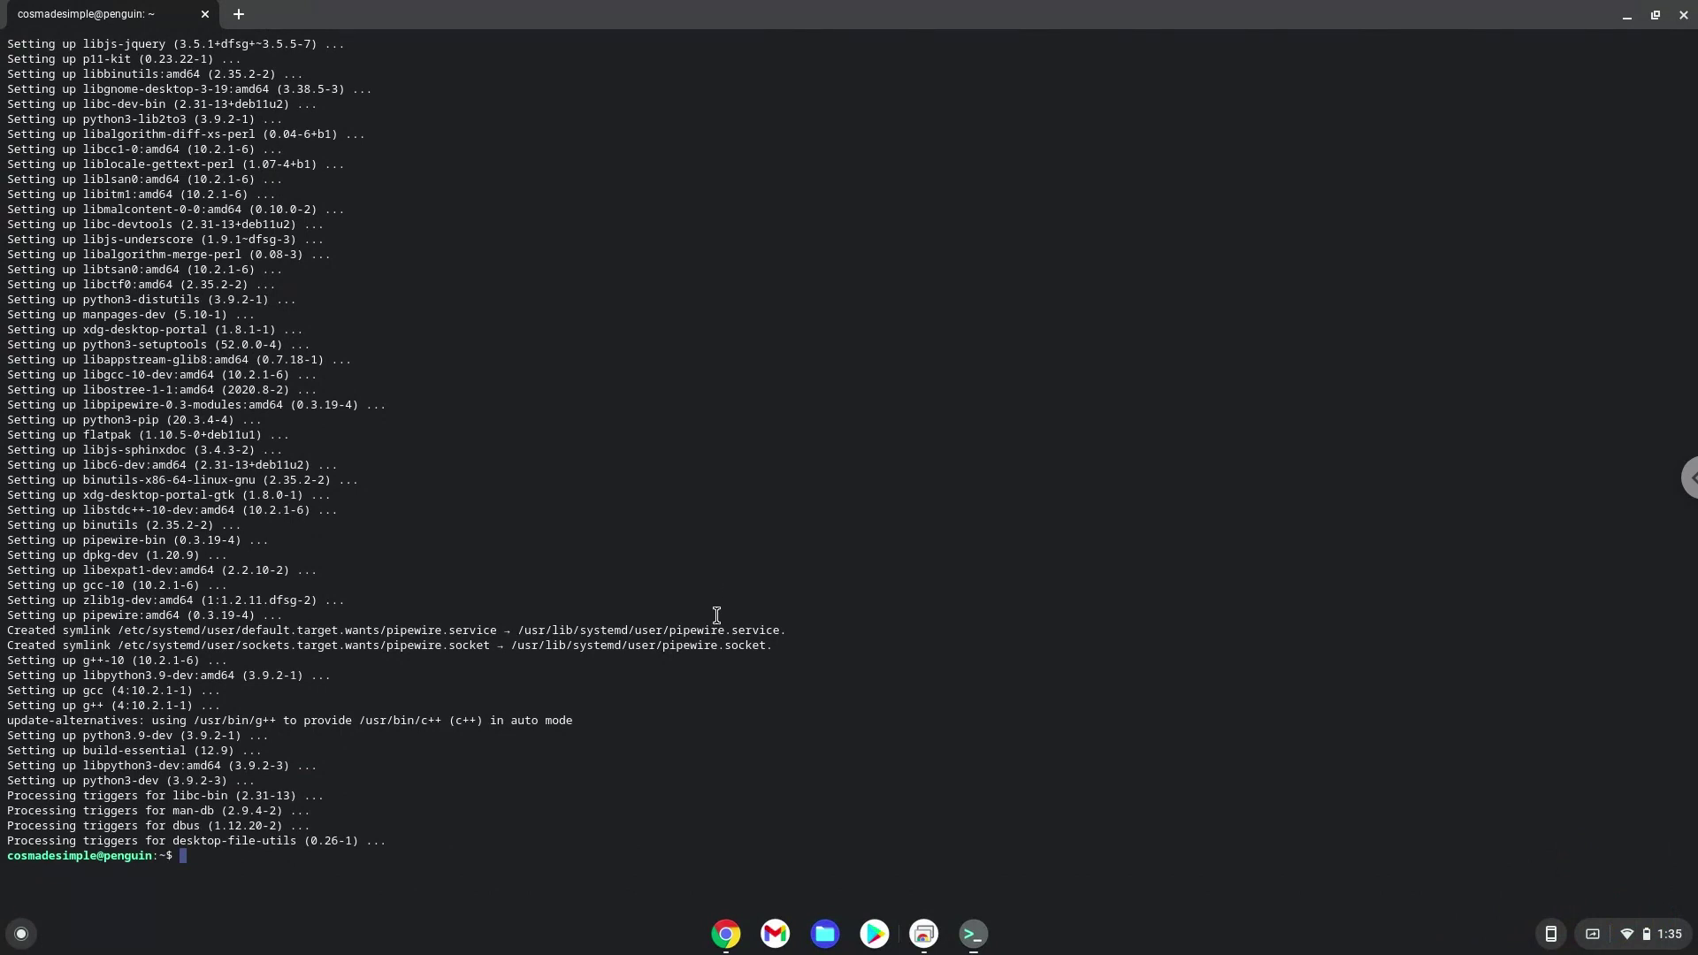
Copy the third line, sudo flatpak remote-add --if-not-exists flathub, from the doc.
left_click(724, 934)
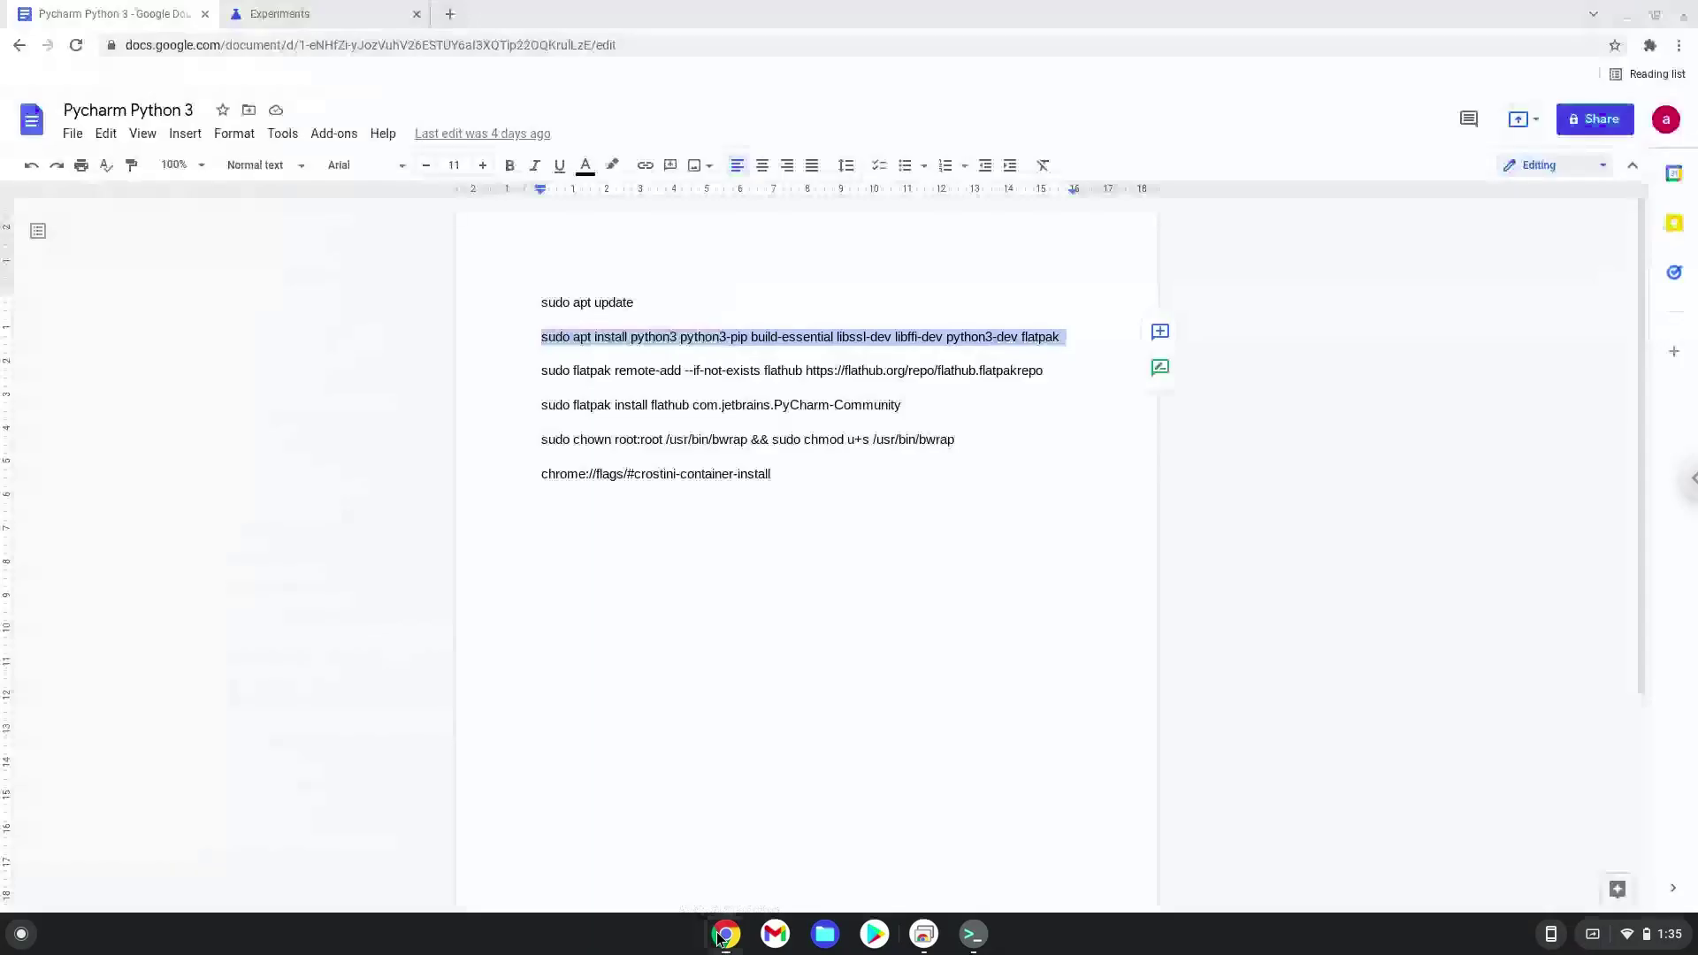
triple_click(646, 369)
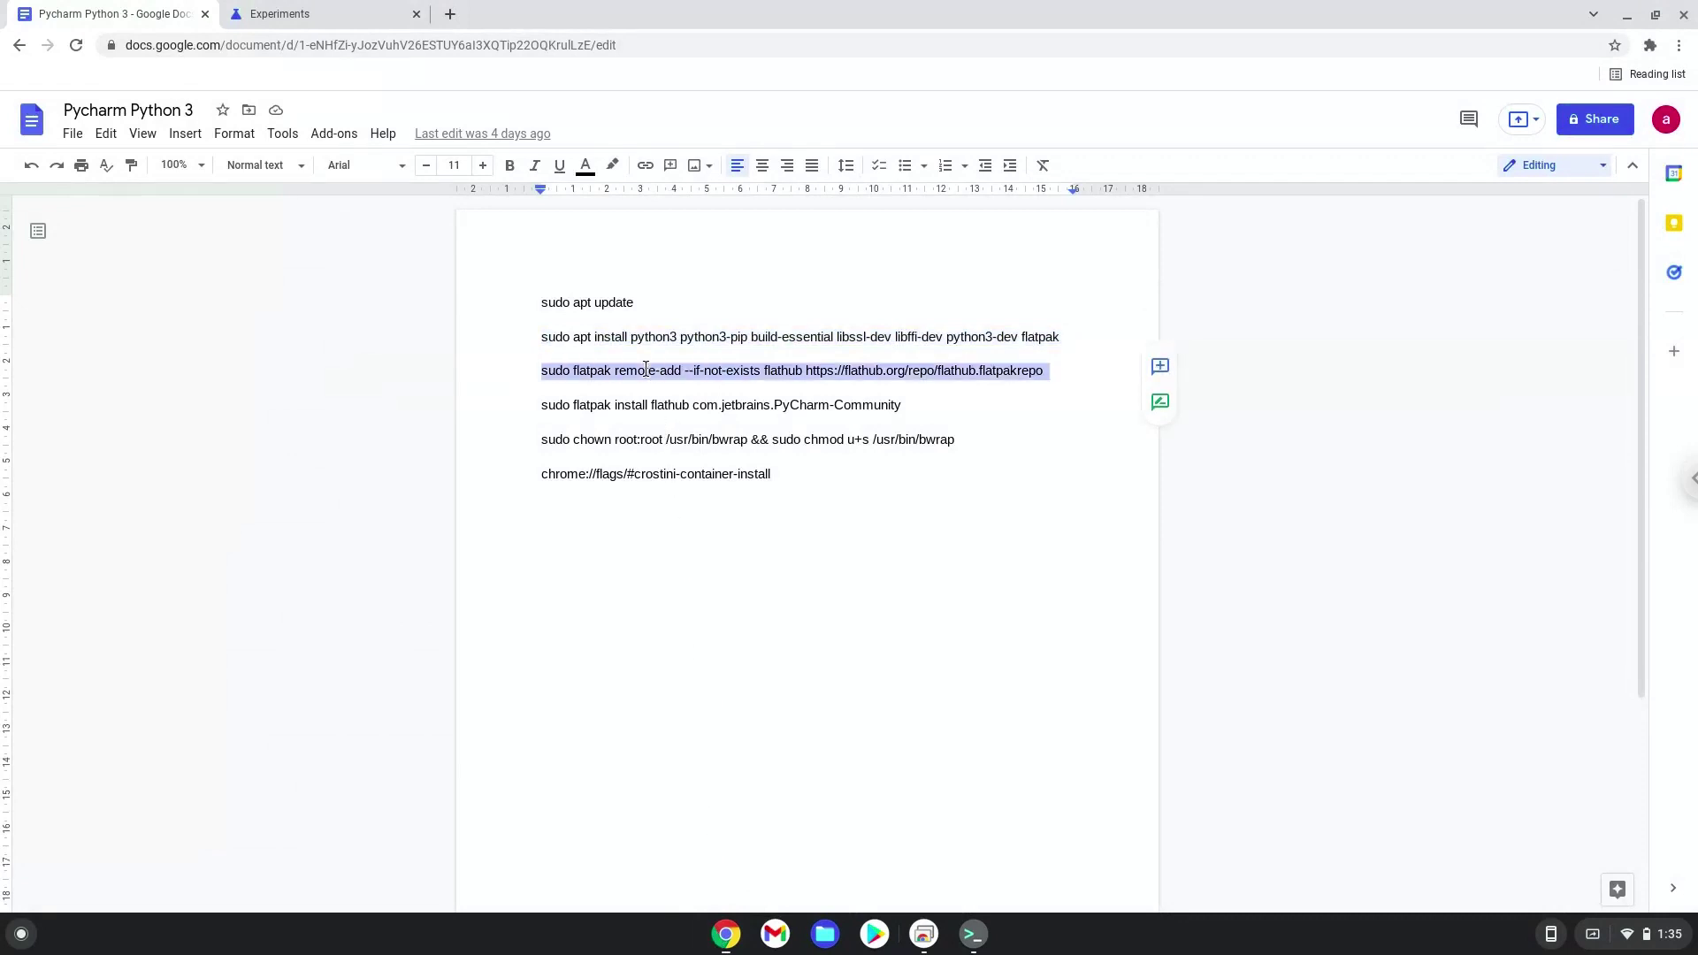
right_click(646, 369)
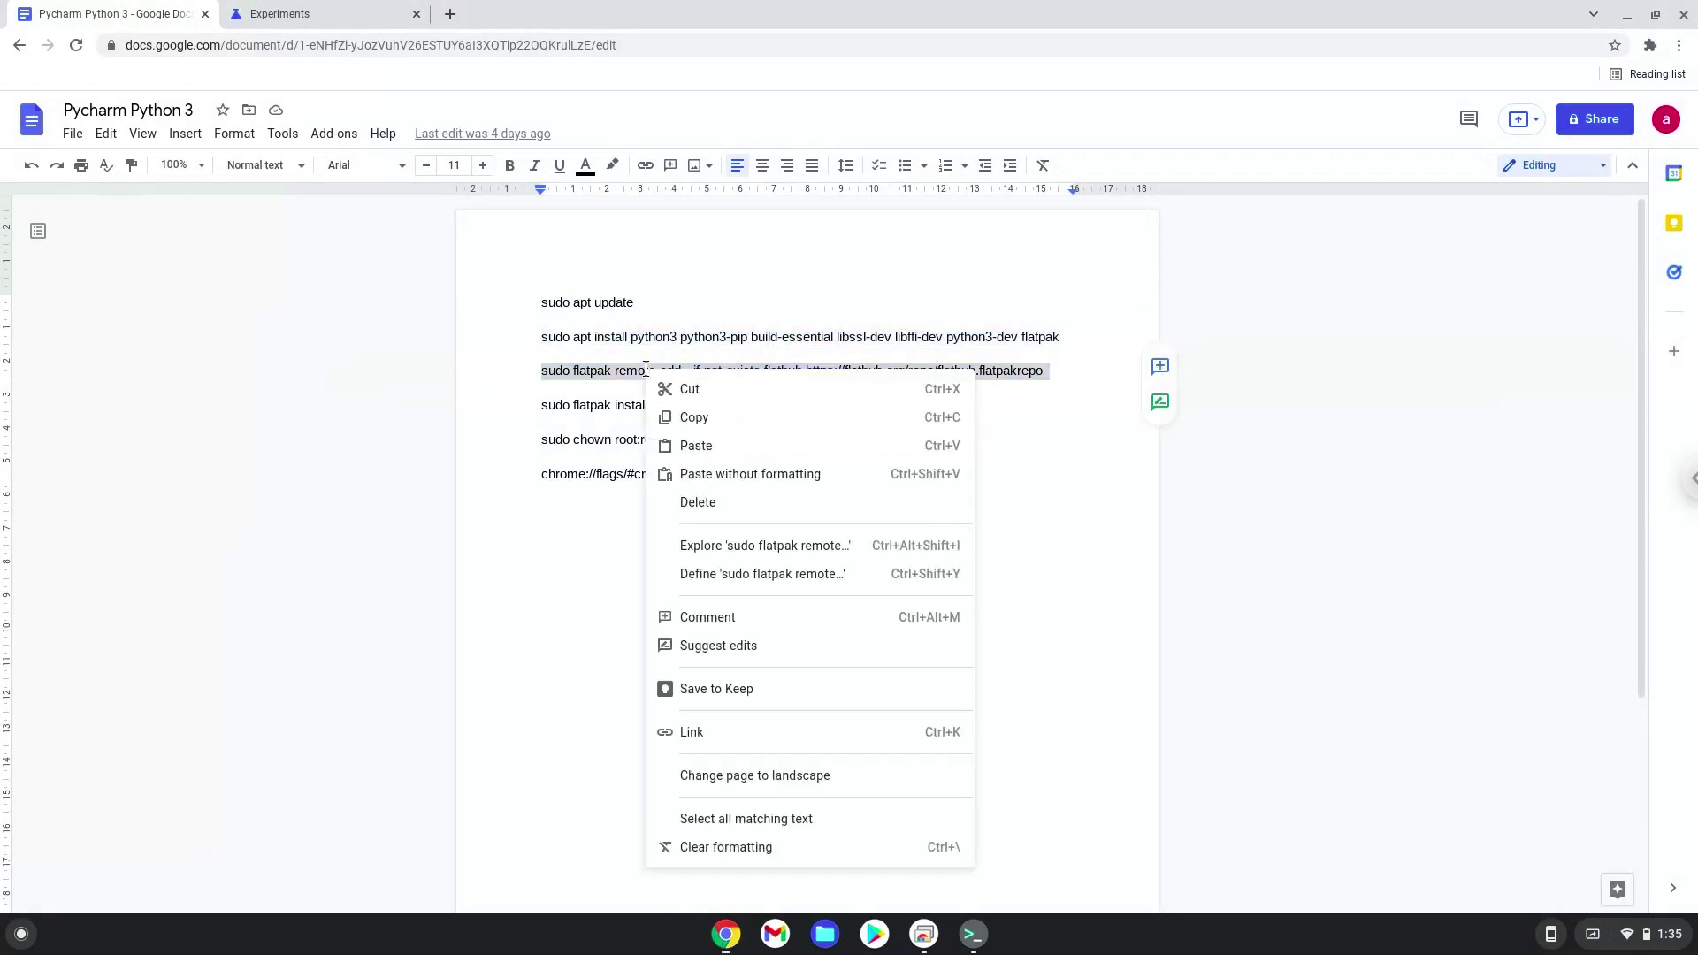
left_click(687, 417)
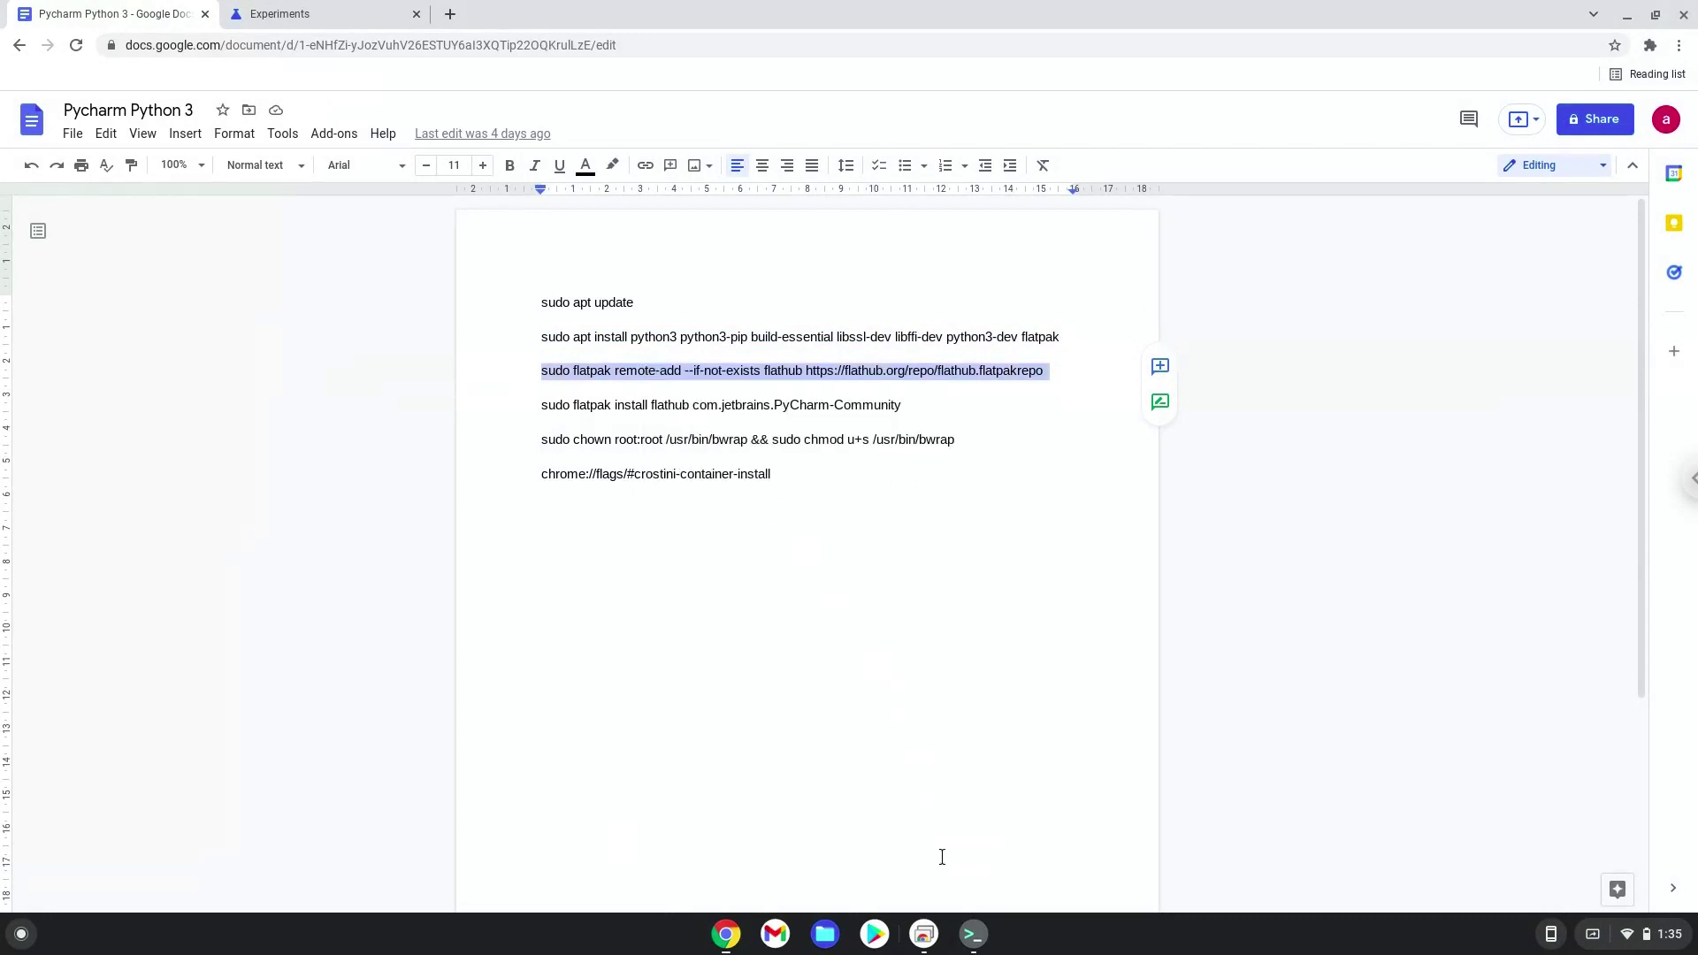
Paste and run the flatpak remote-add Flathub command in Terminal, then return to the doc.
left_click(970, 929)
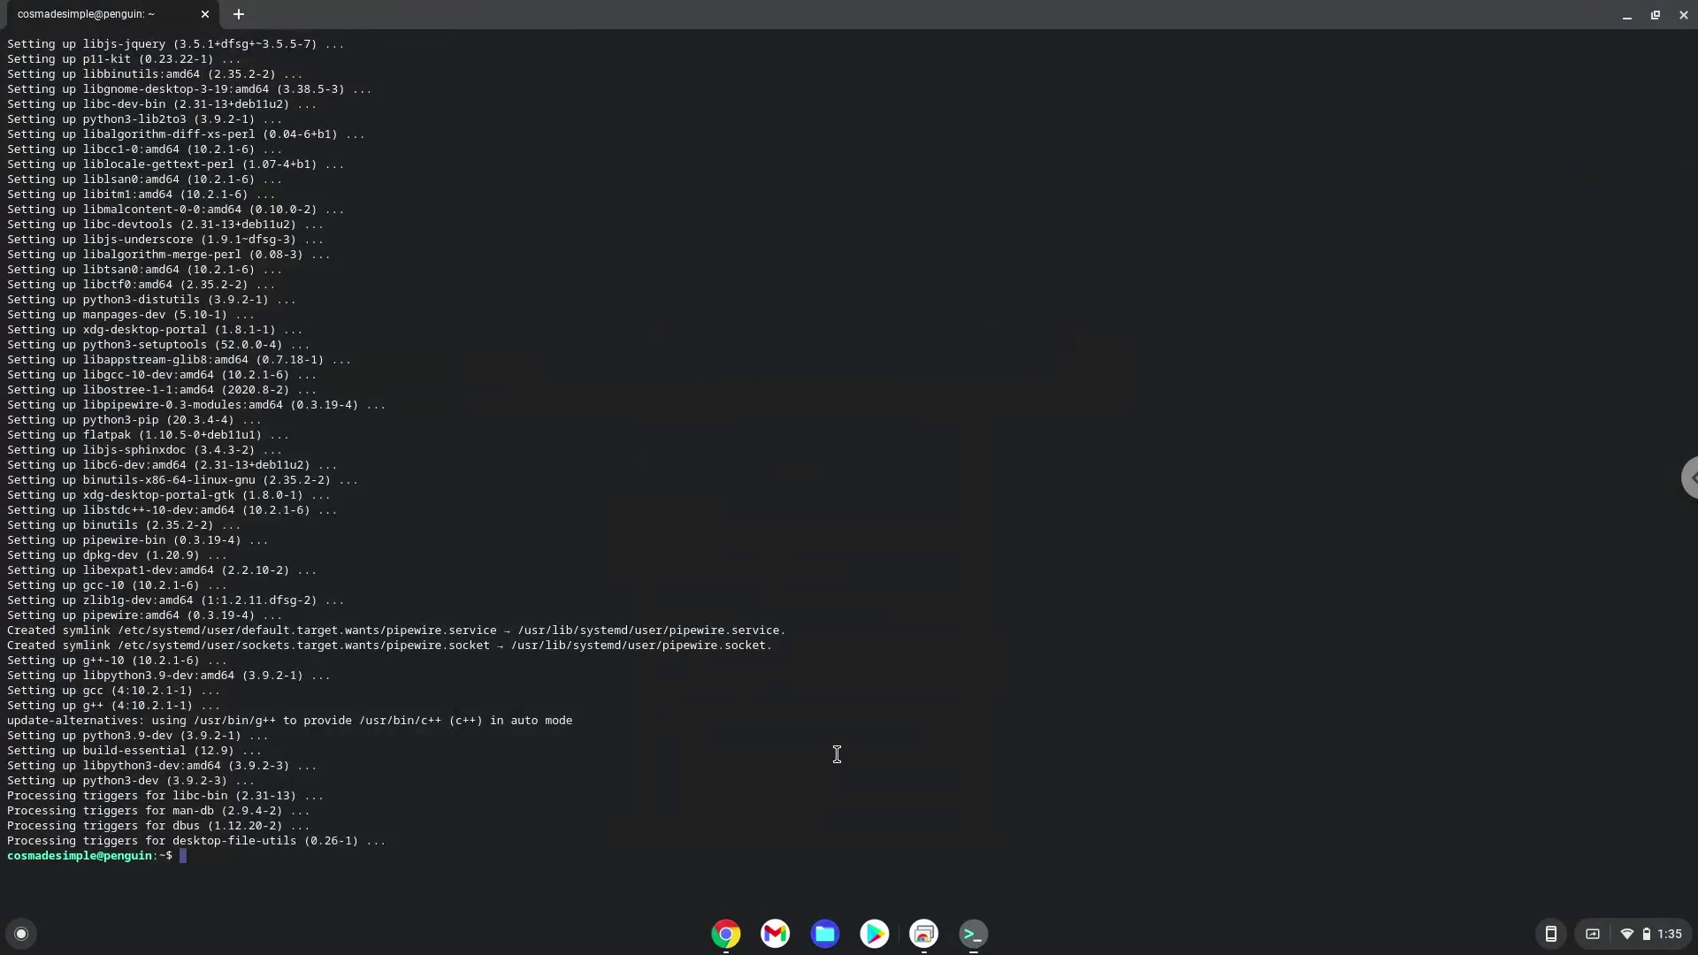
right_click(838, 755)
key("Return")
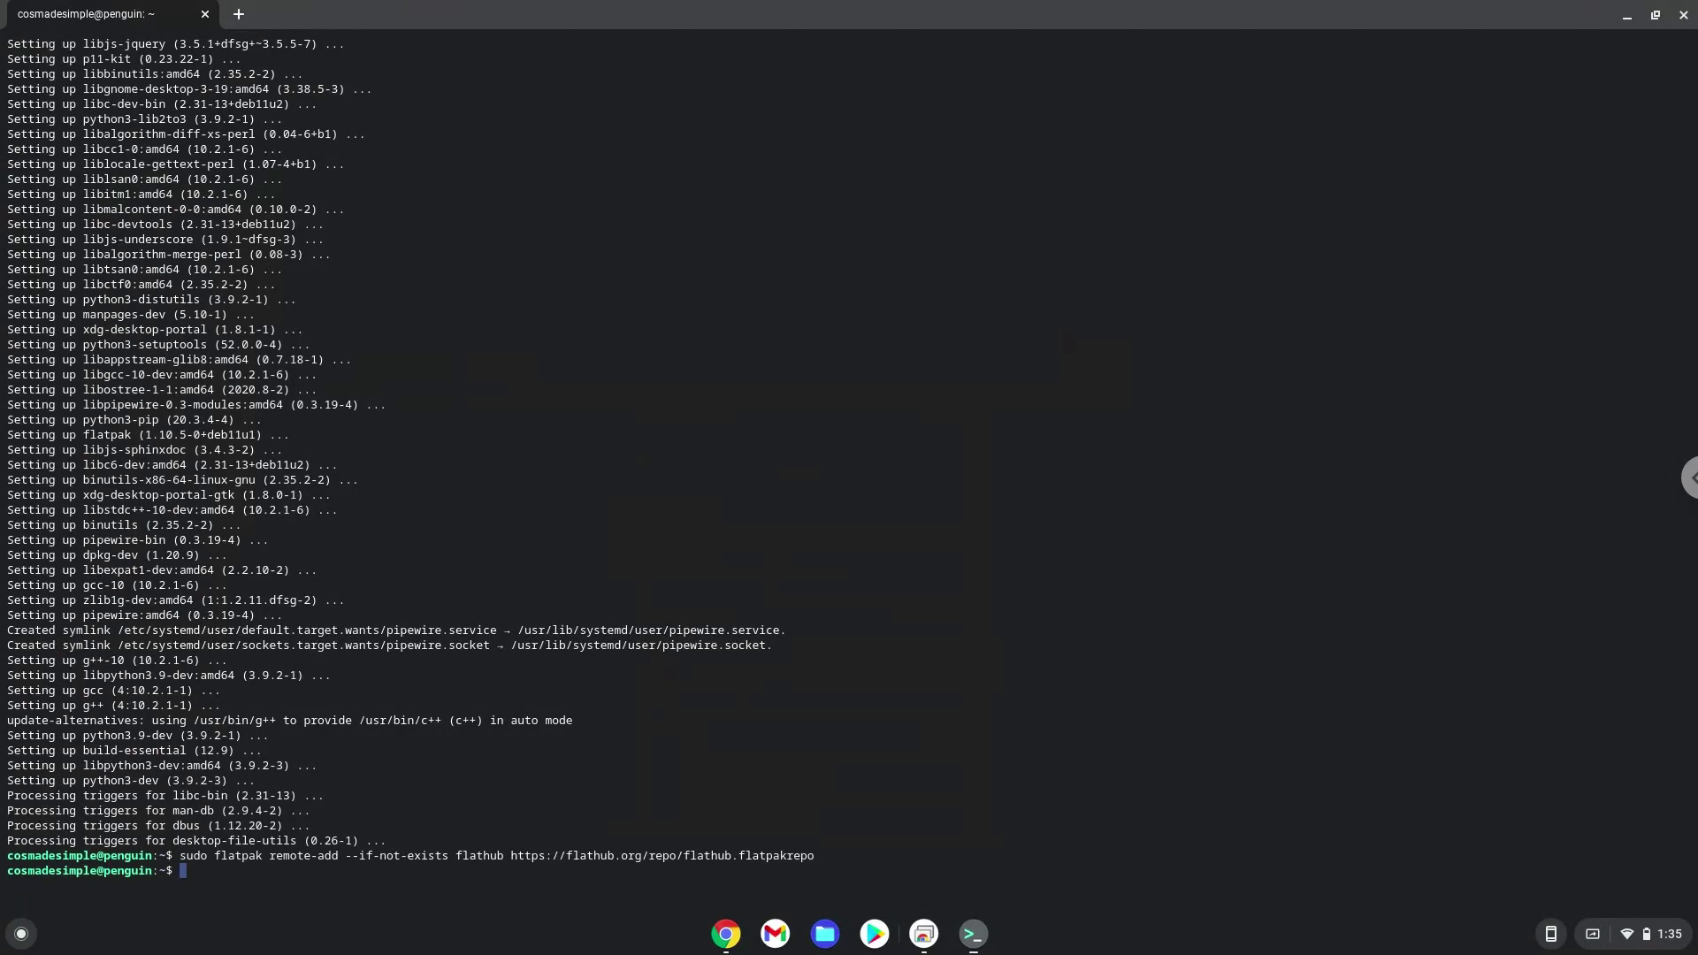
left_click(732, 946)
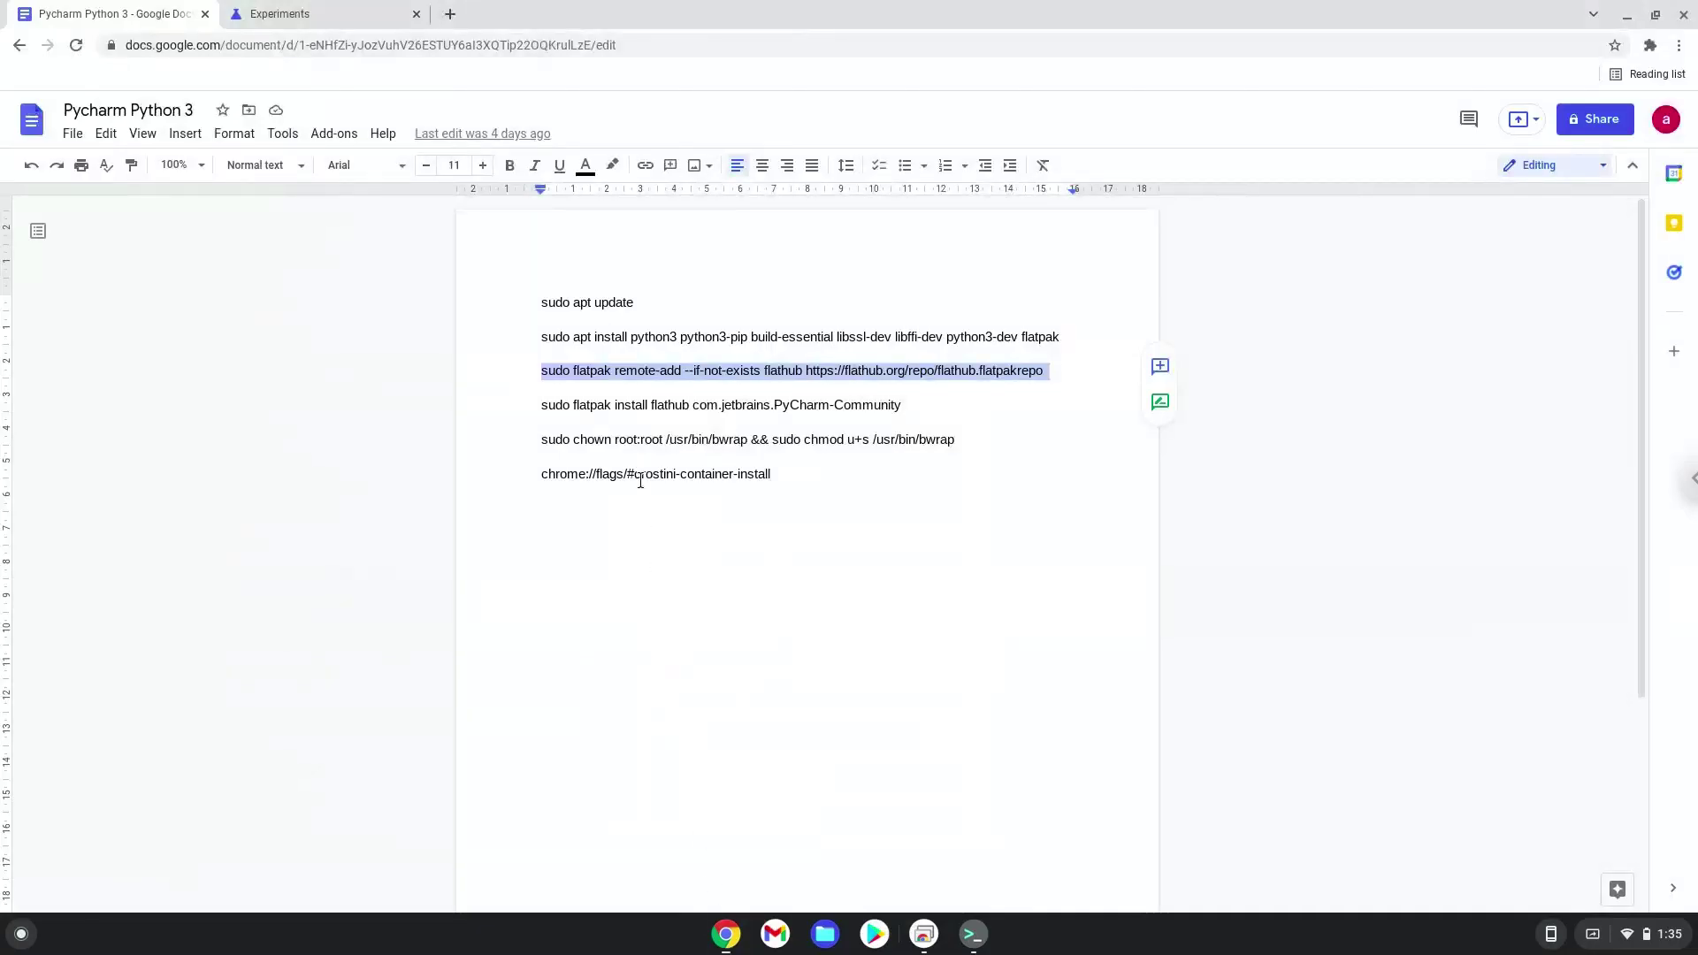
Copy 'sudo flatpak install flathub com.jetbrains.PyCharm-Community' from the Pycharm Python 3 doc.
triple_click(621, 404)
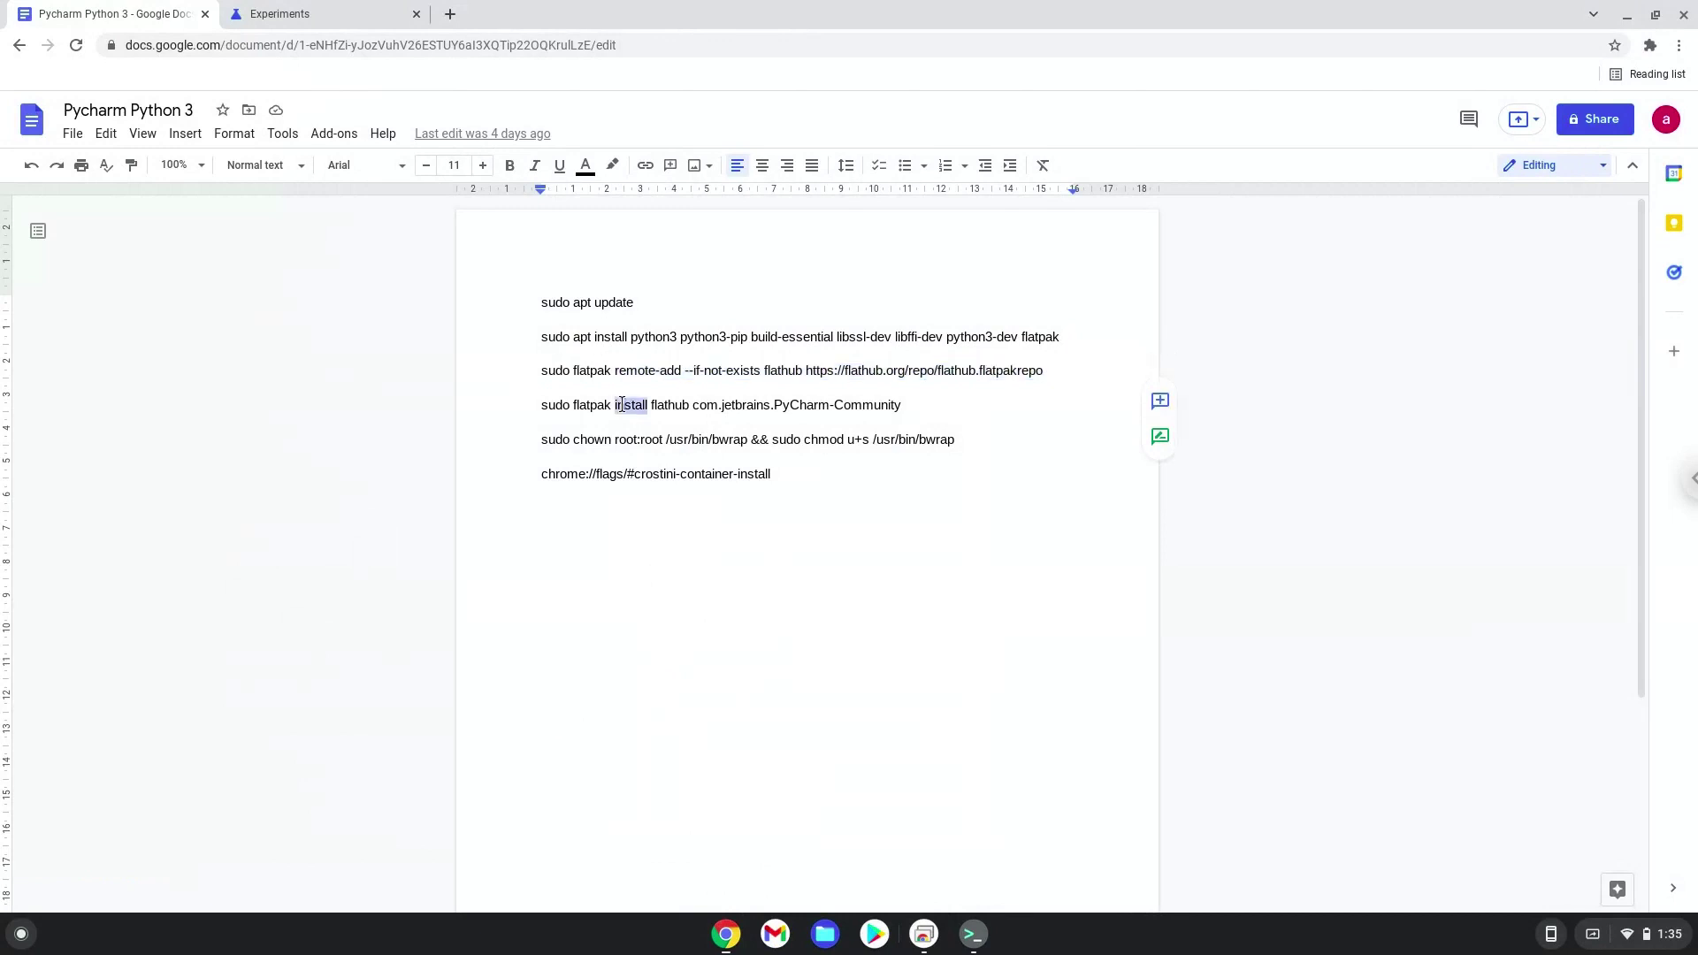
right_click(621, 404)
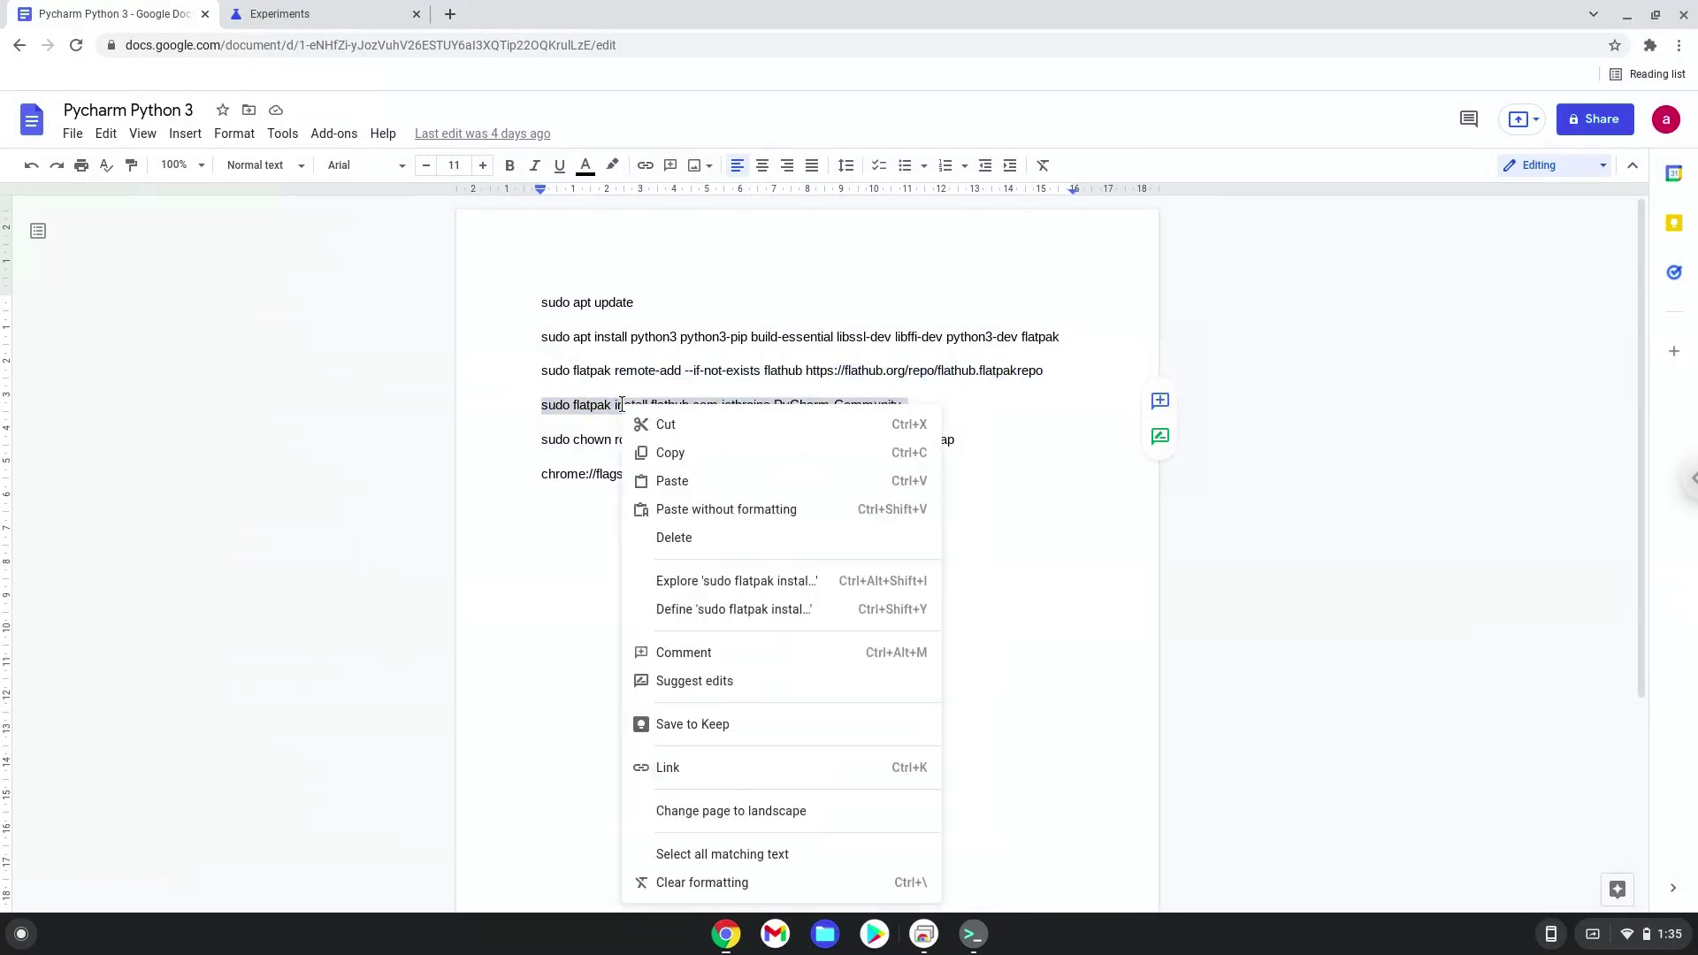
left_click(663, 452)
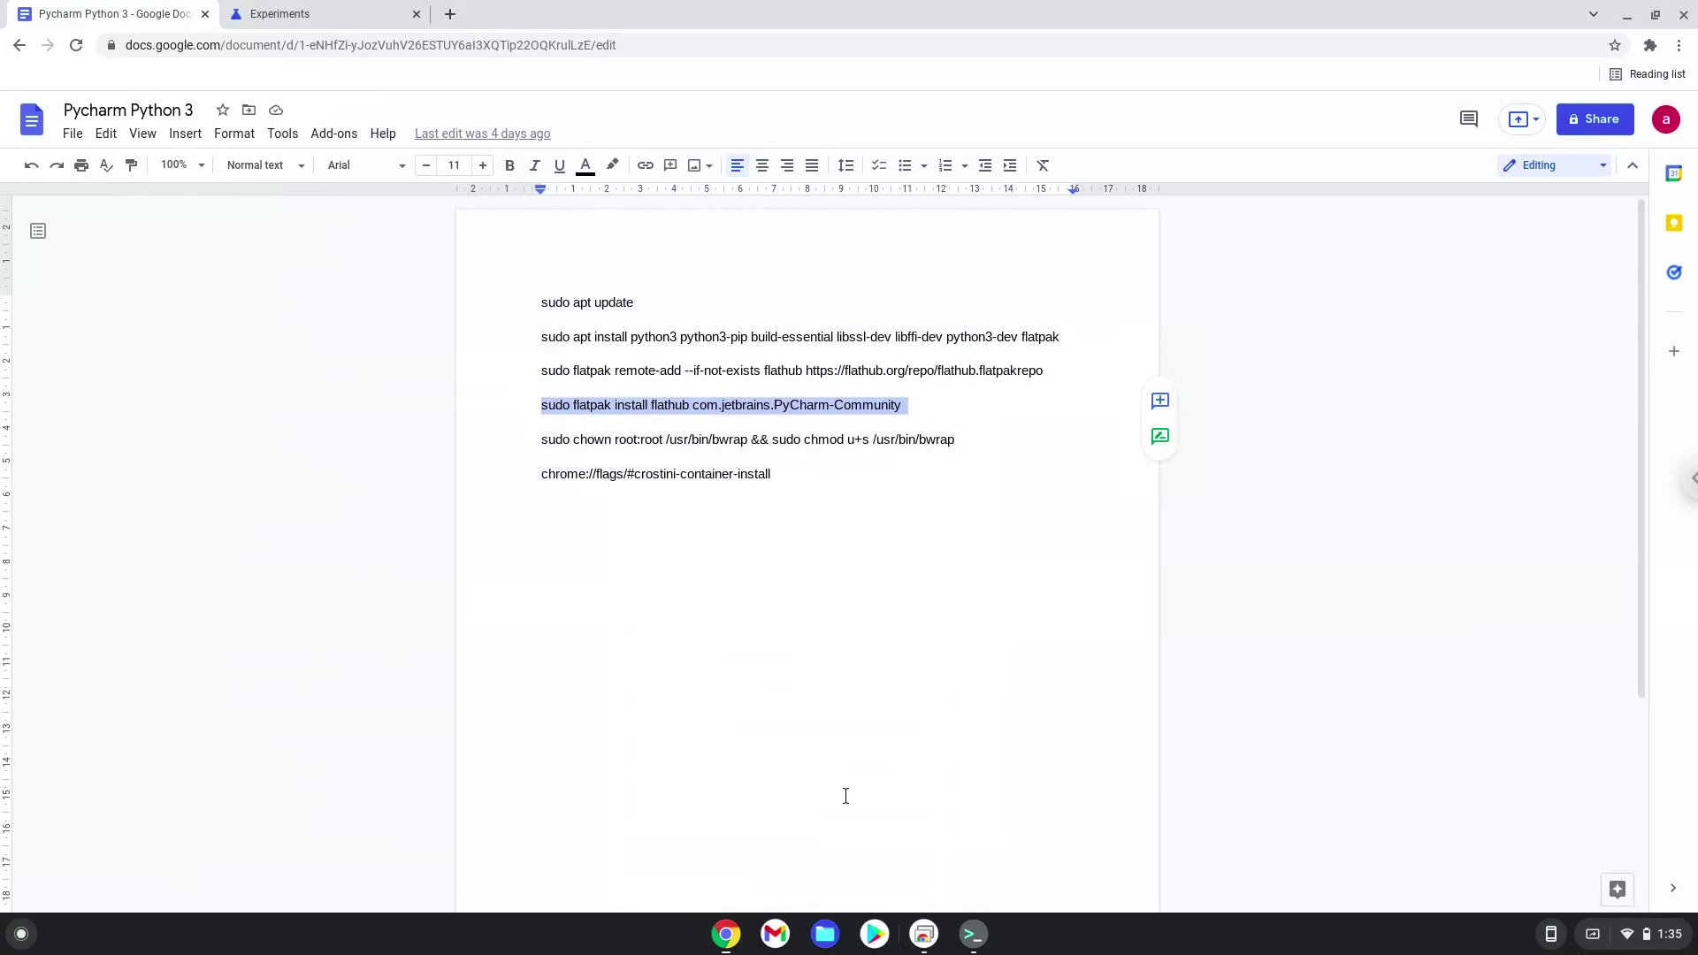
Run the pasted flatpak install of com.jetbrains.PyCharm-Community from flathub, answering yes to both prompts.
left_click(974, 938)
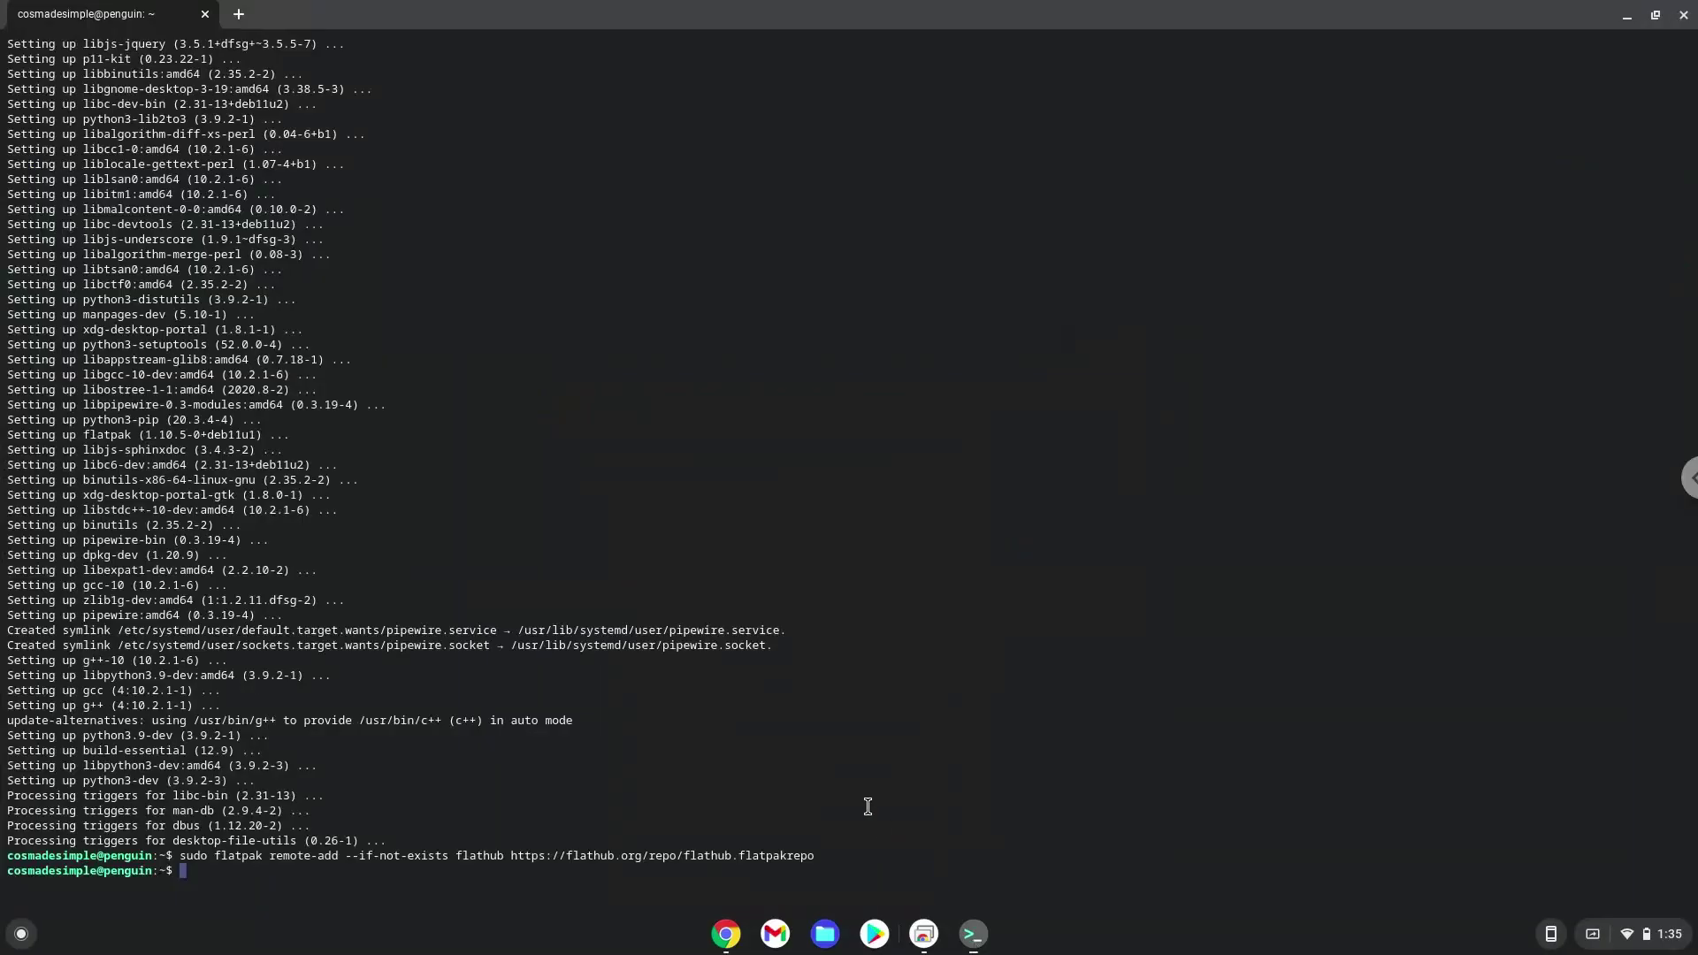
key("ctrl+shift+v")
key("Return")
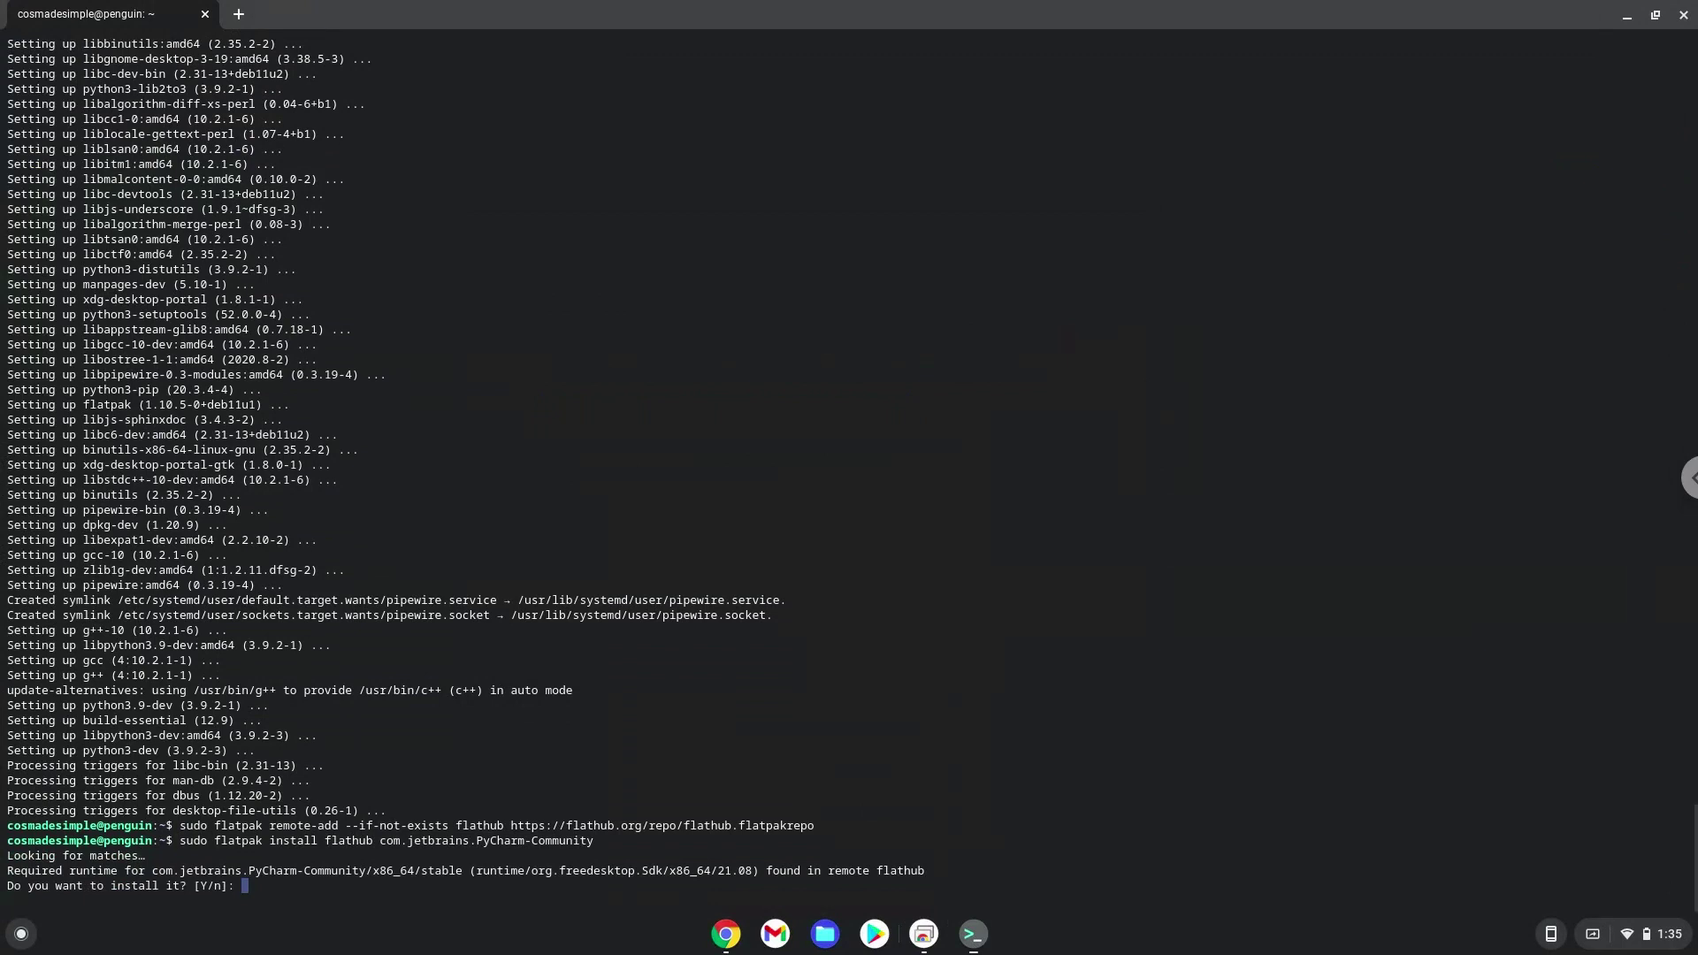
key("Return")
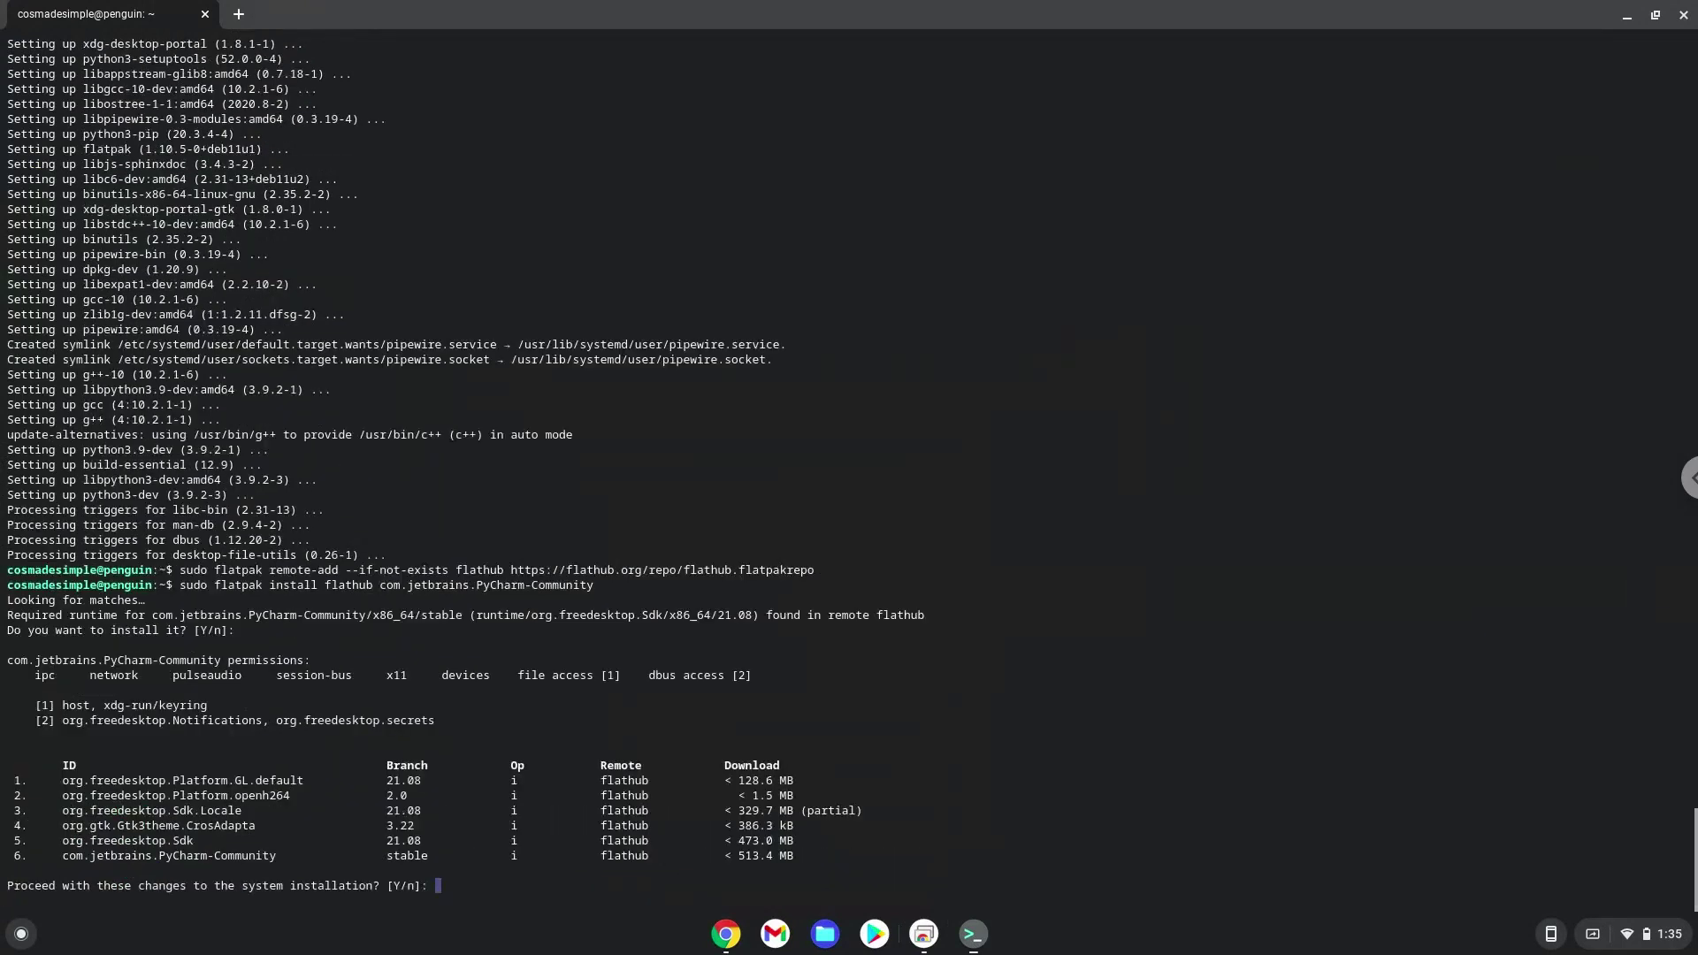
key("Return")
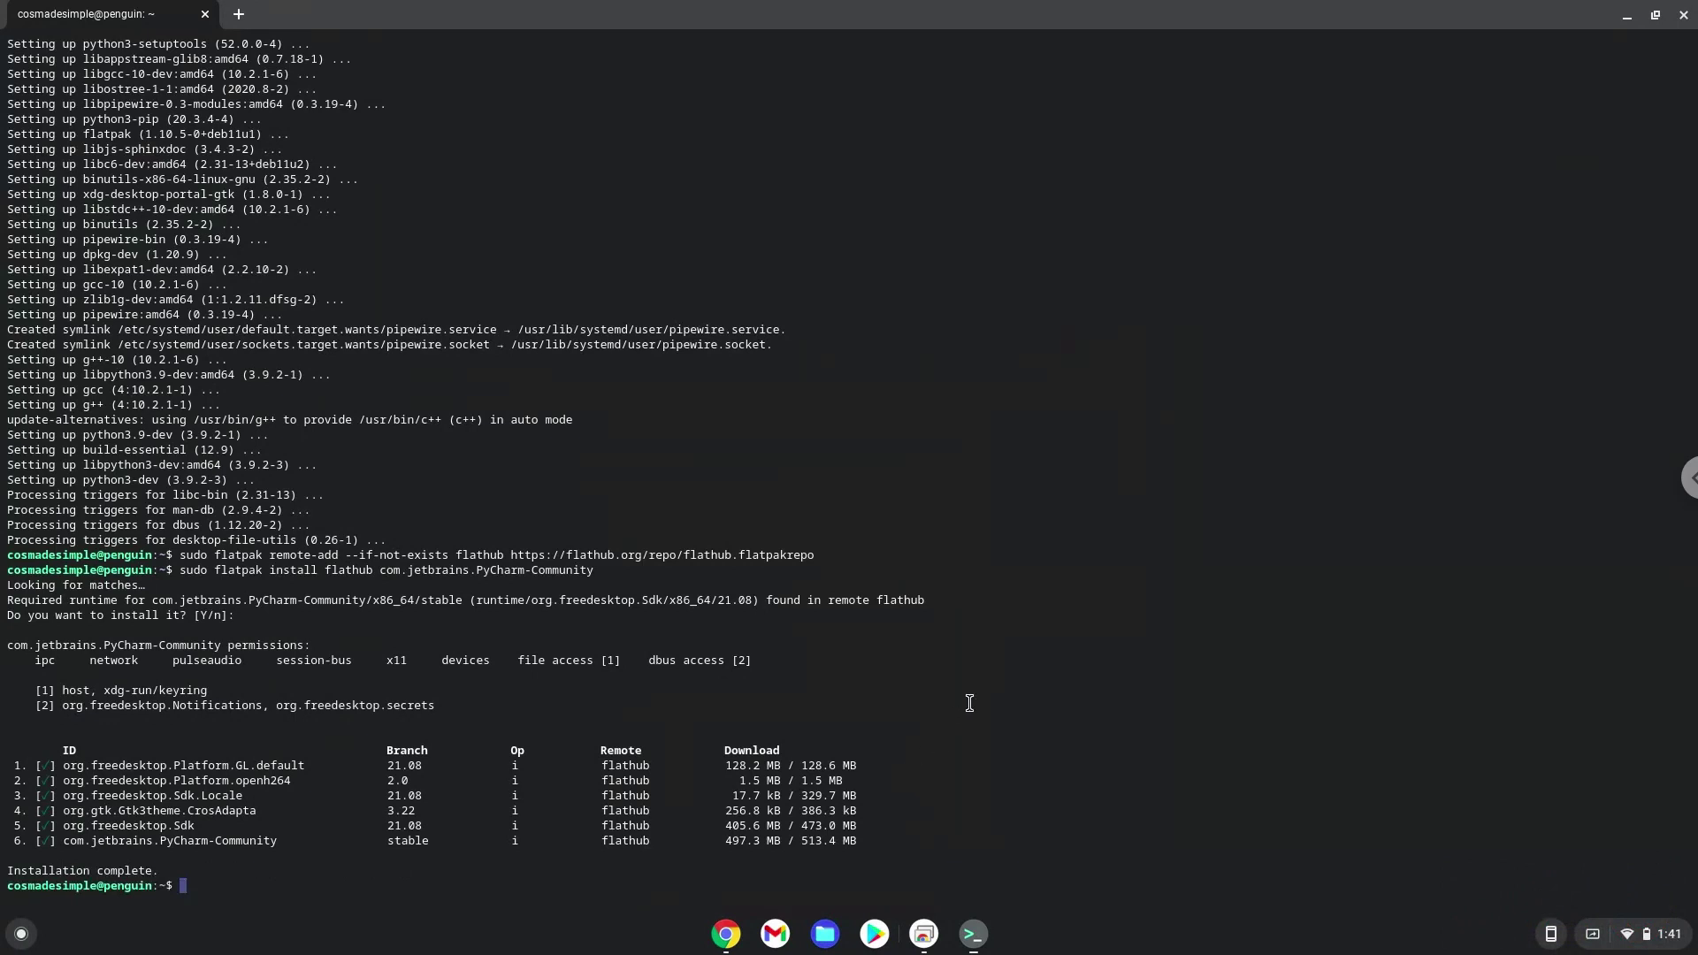
Copy the line 'sudo chown root:root /usr/bin/bwrap && sudo chmod u+s /usr/bin/bwrap' from the Pycharm Python 3 document.
left_click(729, 940)
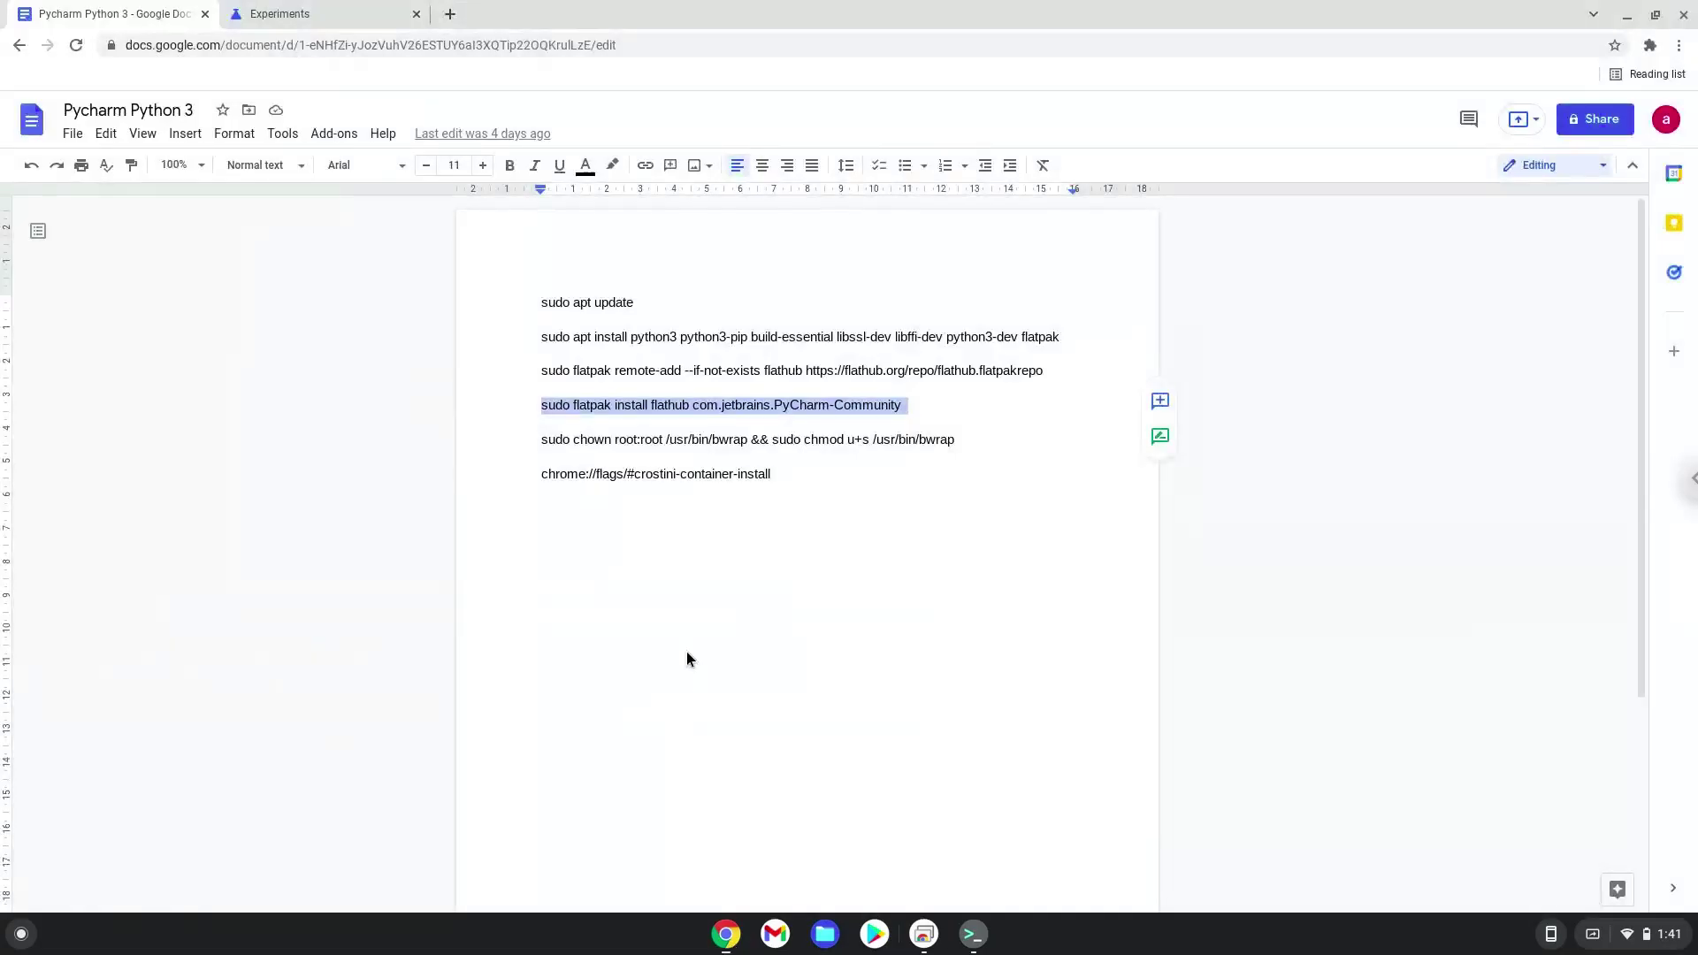
triple_click(644, 440)
right_click(643, 439)
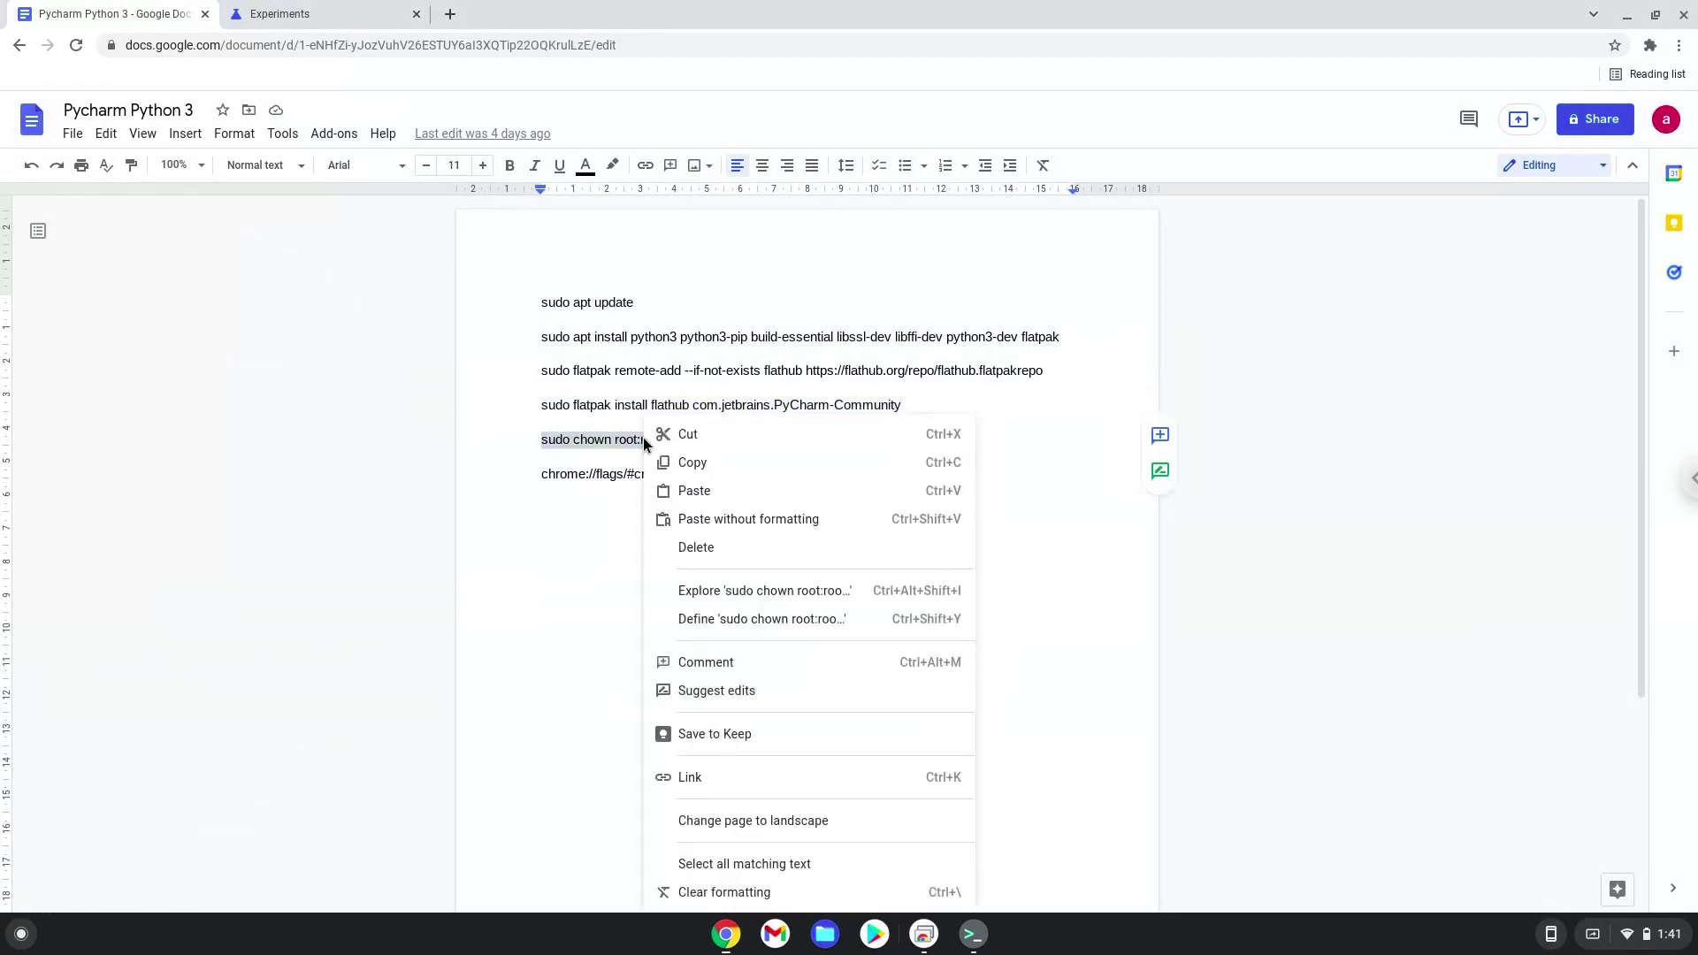
left_click(695, 464)
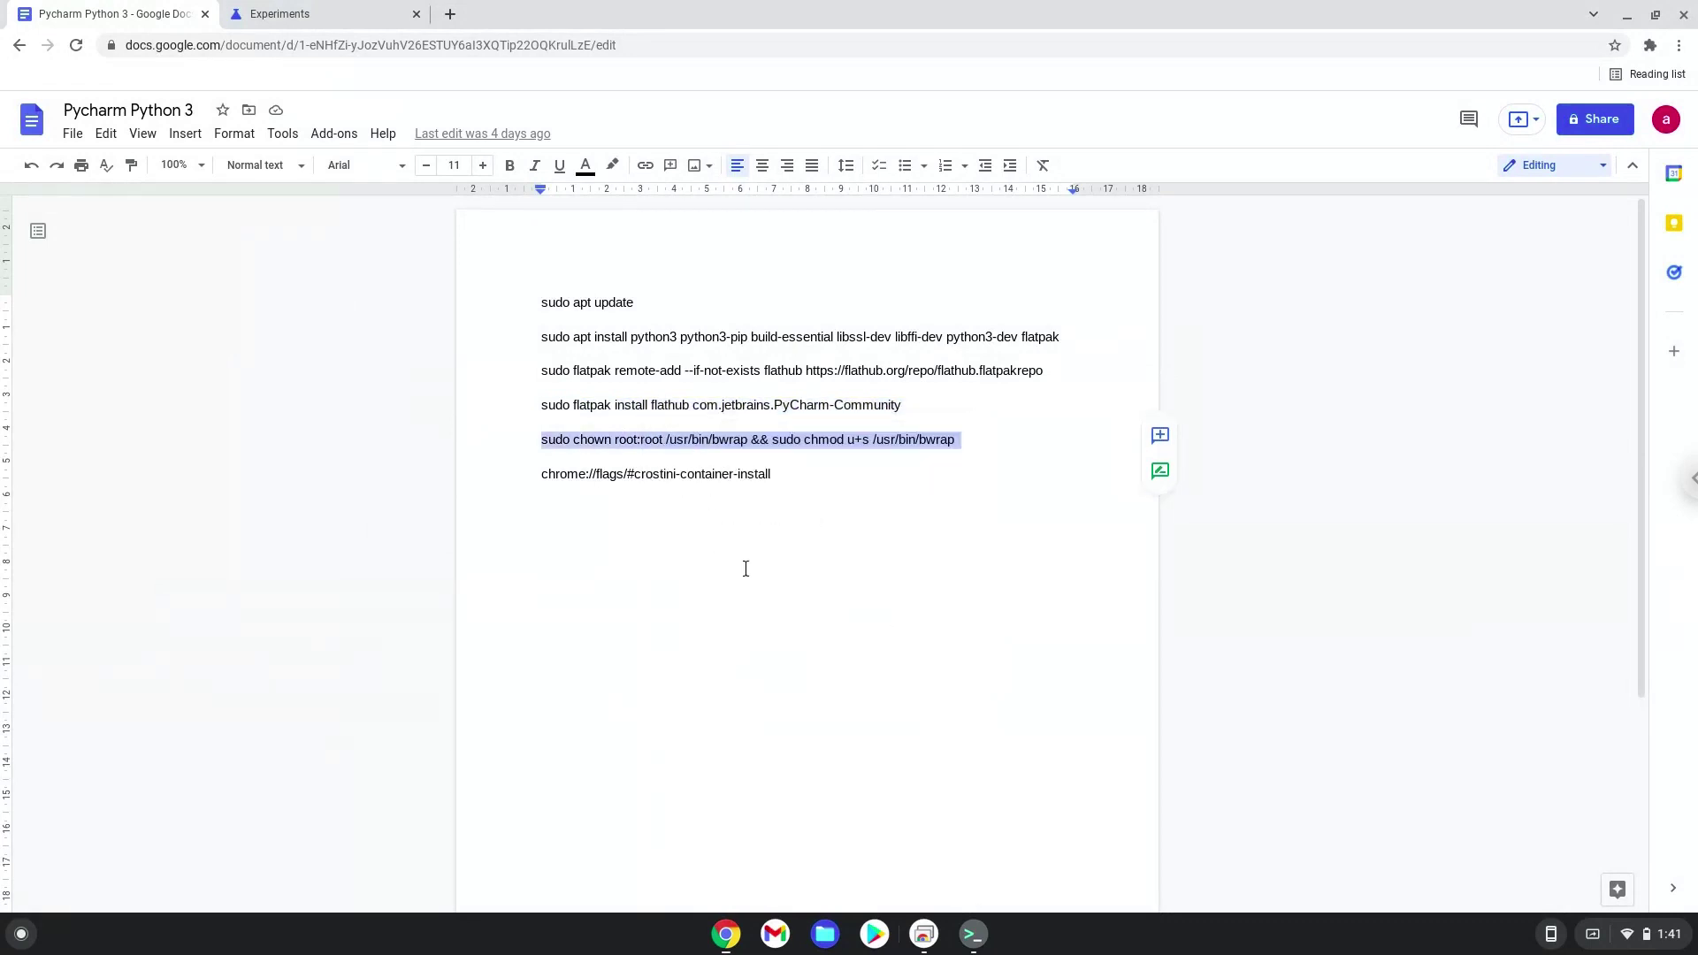
Paste and run the chown root:root / chmod u+s /usr/bin/bwrap command in Linux Terminal.
left_click(978, 943)
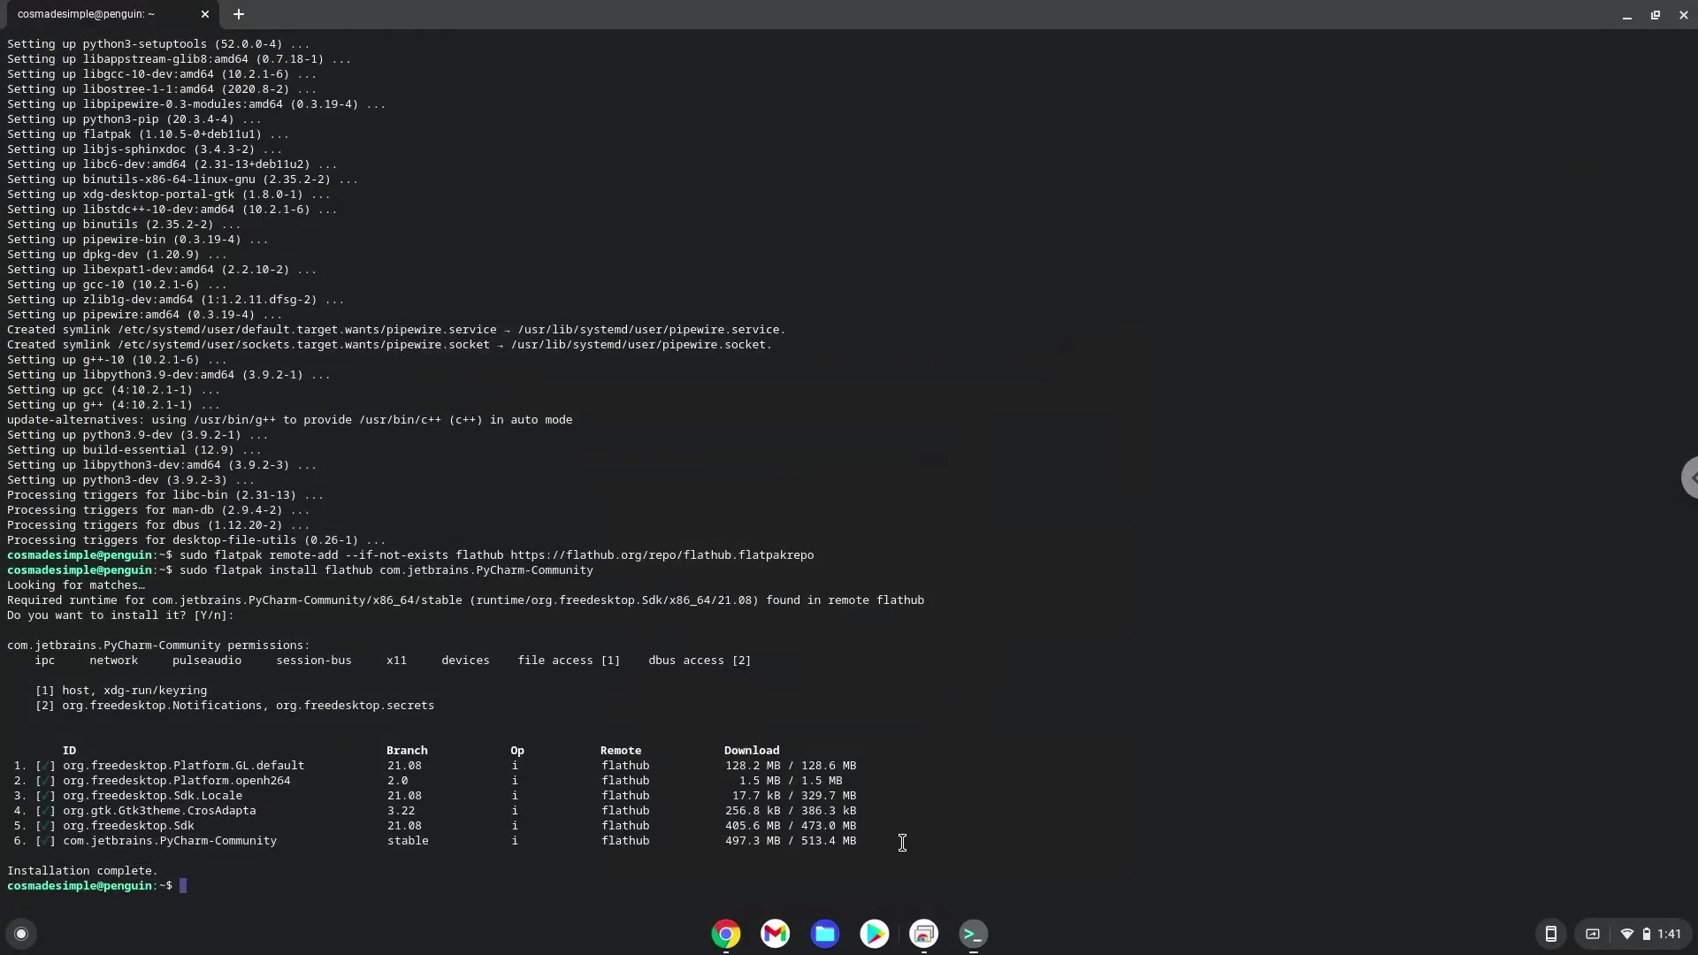
scroll(902, 843, "up", 1)
key("ctrl+shift+v")
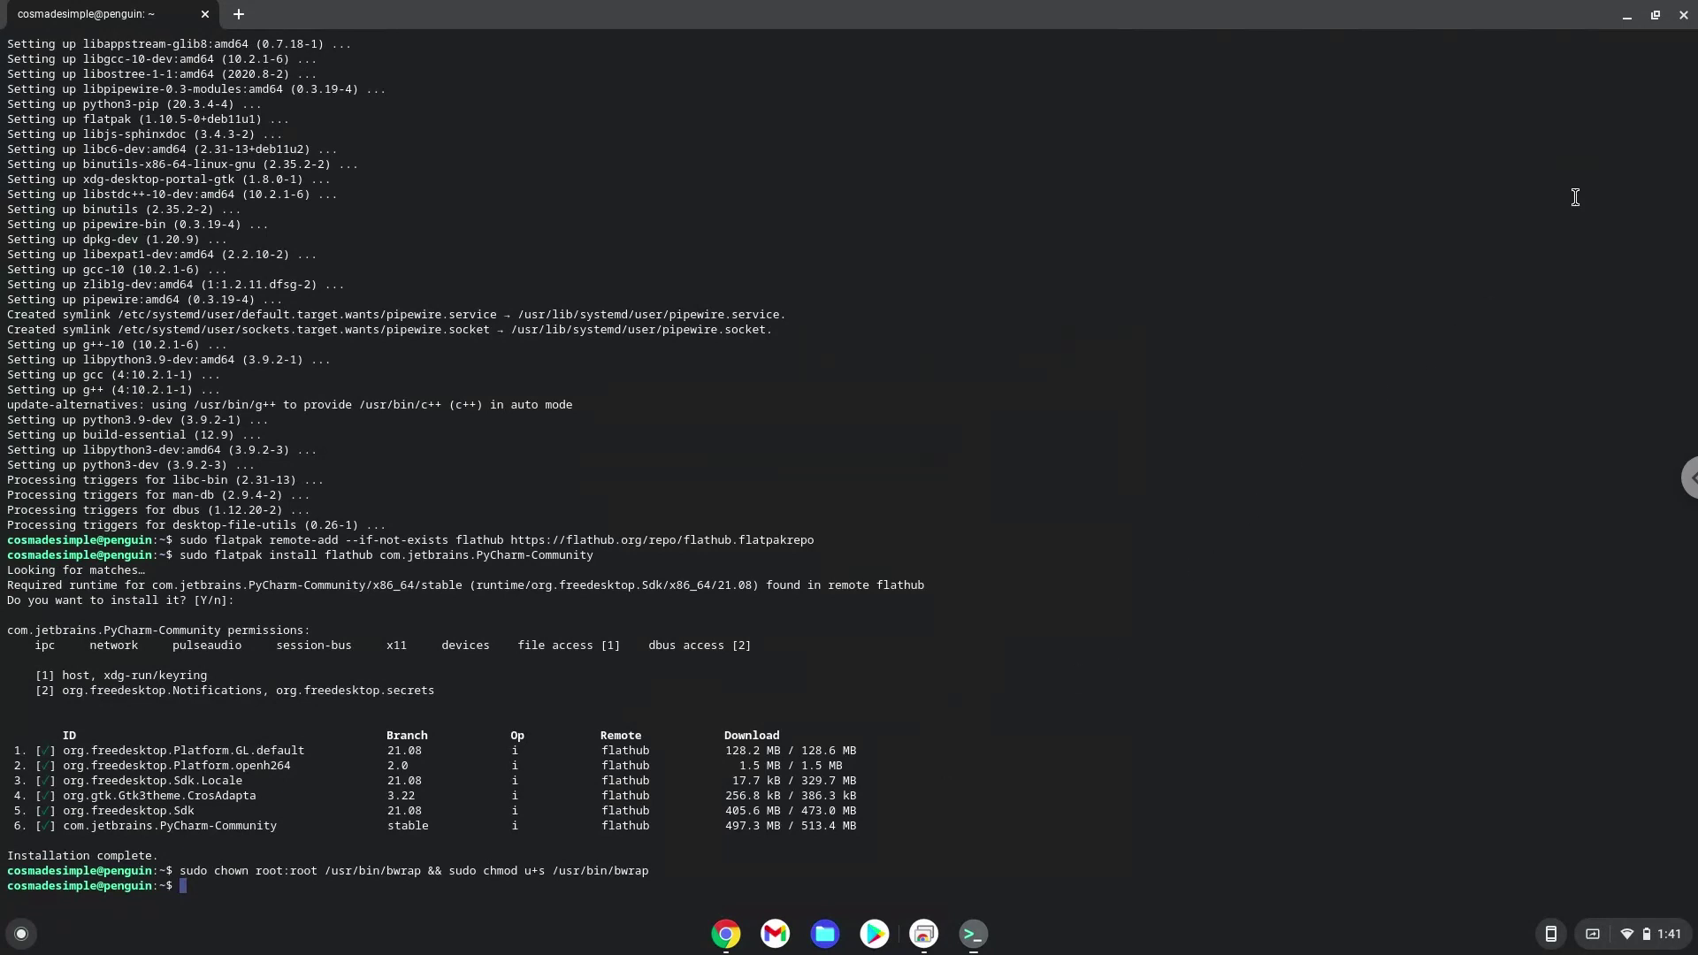
Close the Linux Terminal window, confirming with Leave.
left_click(1685, 14)
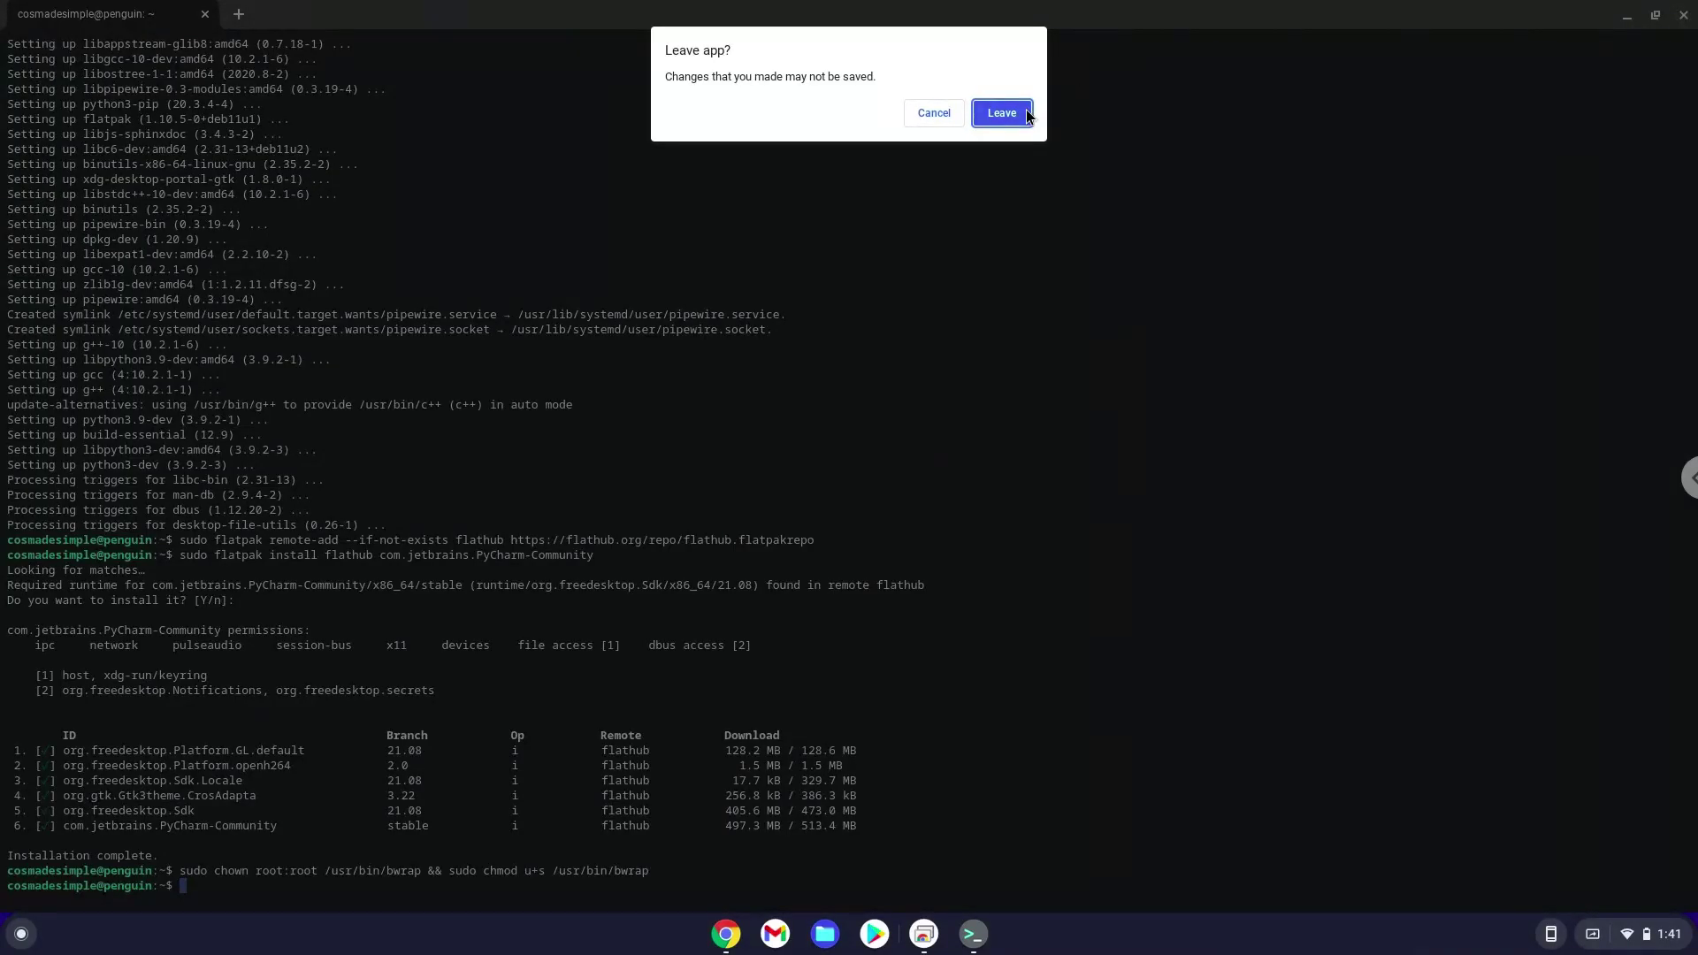
left_click(1002, 113)
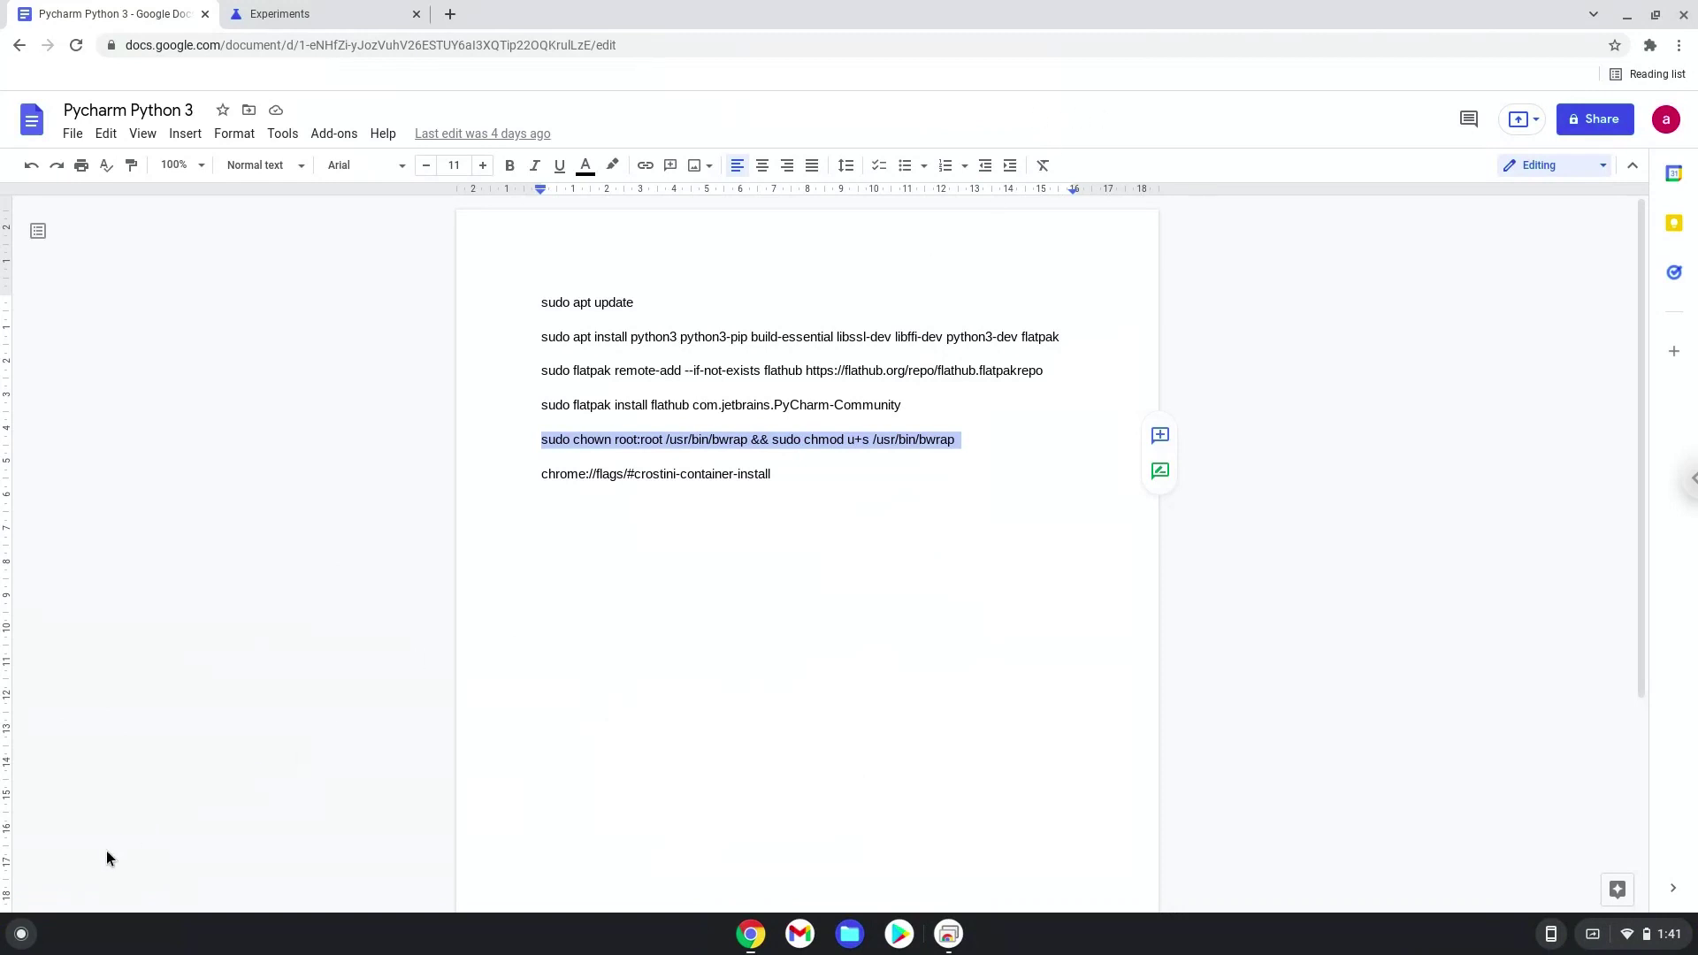
Launch PyCharm Community Edition from the Launcher's Linux apps folder and close the Chrome window.
left_click(20, 935)
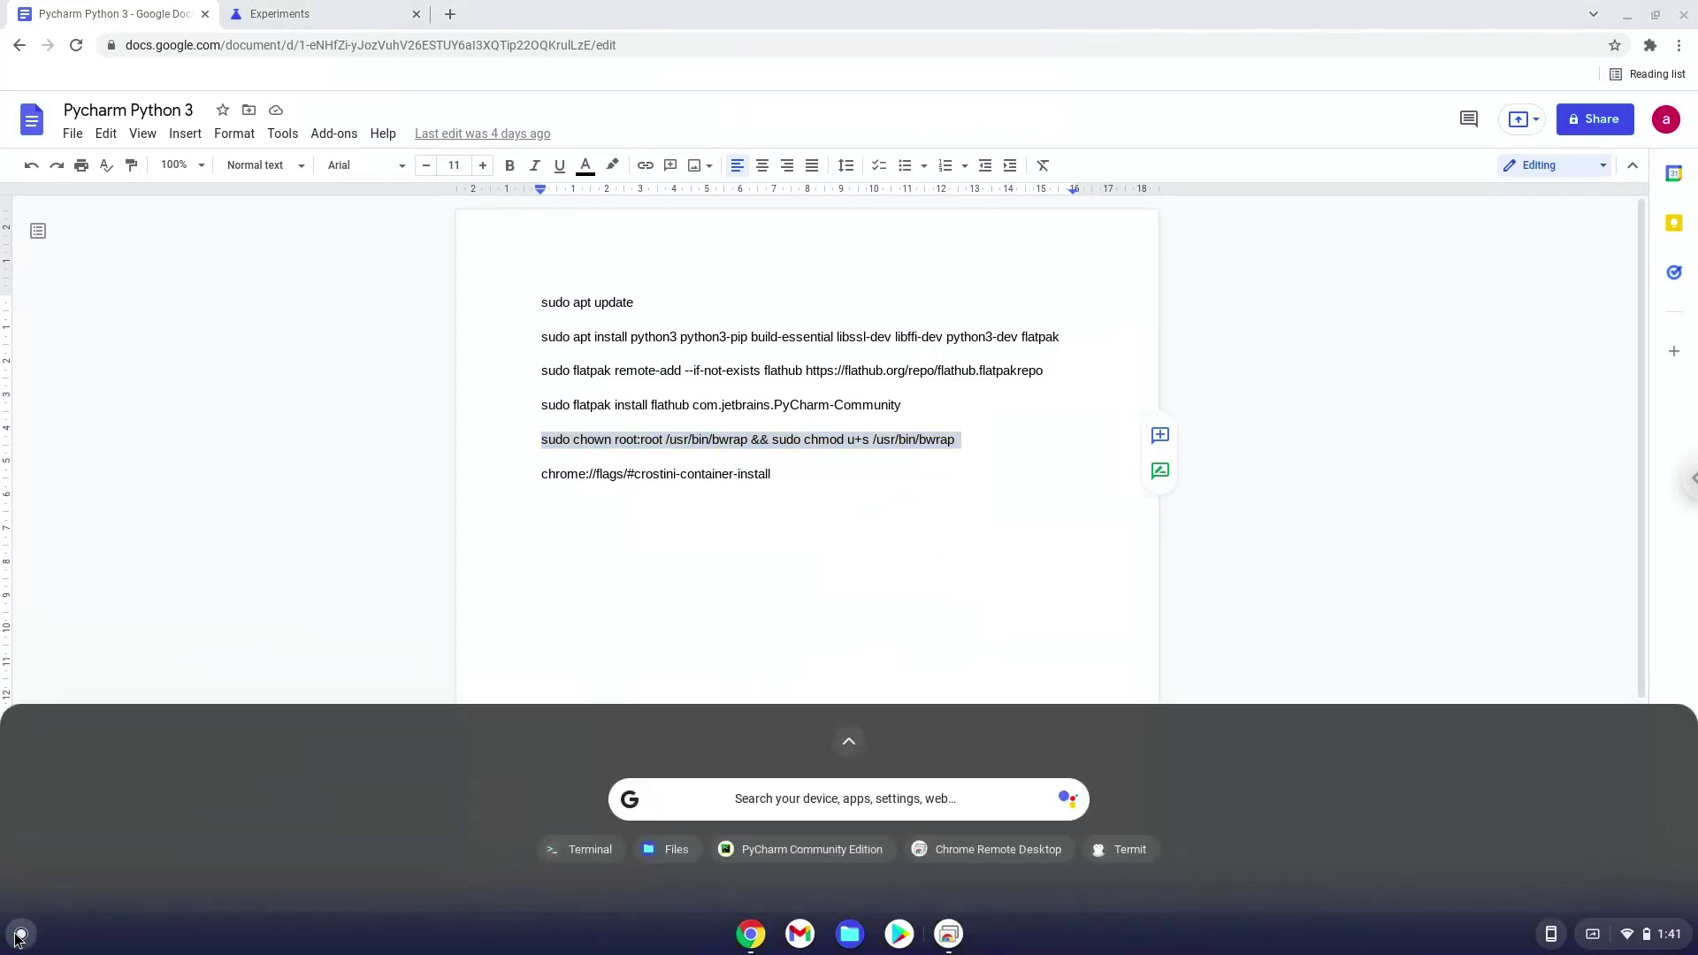
left_click(849, 746)
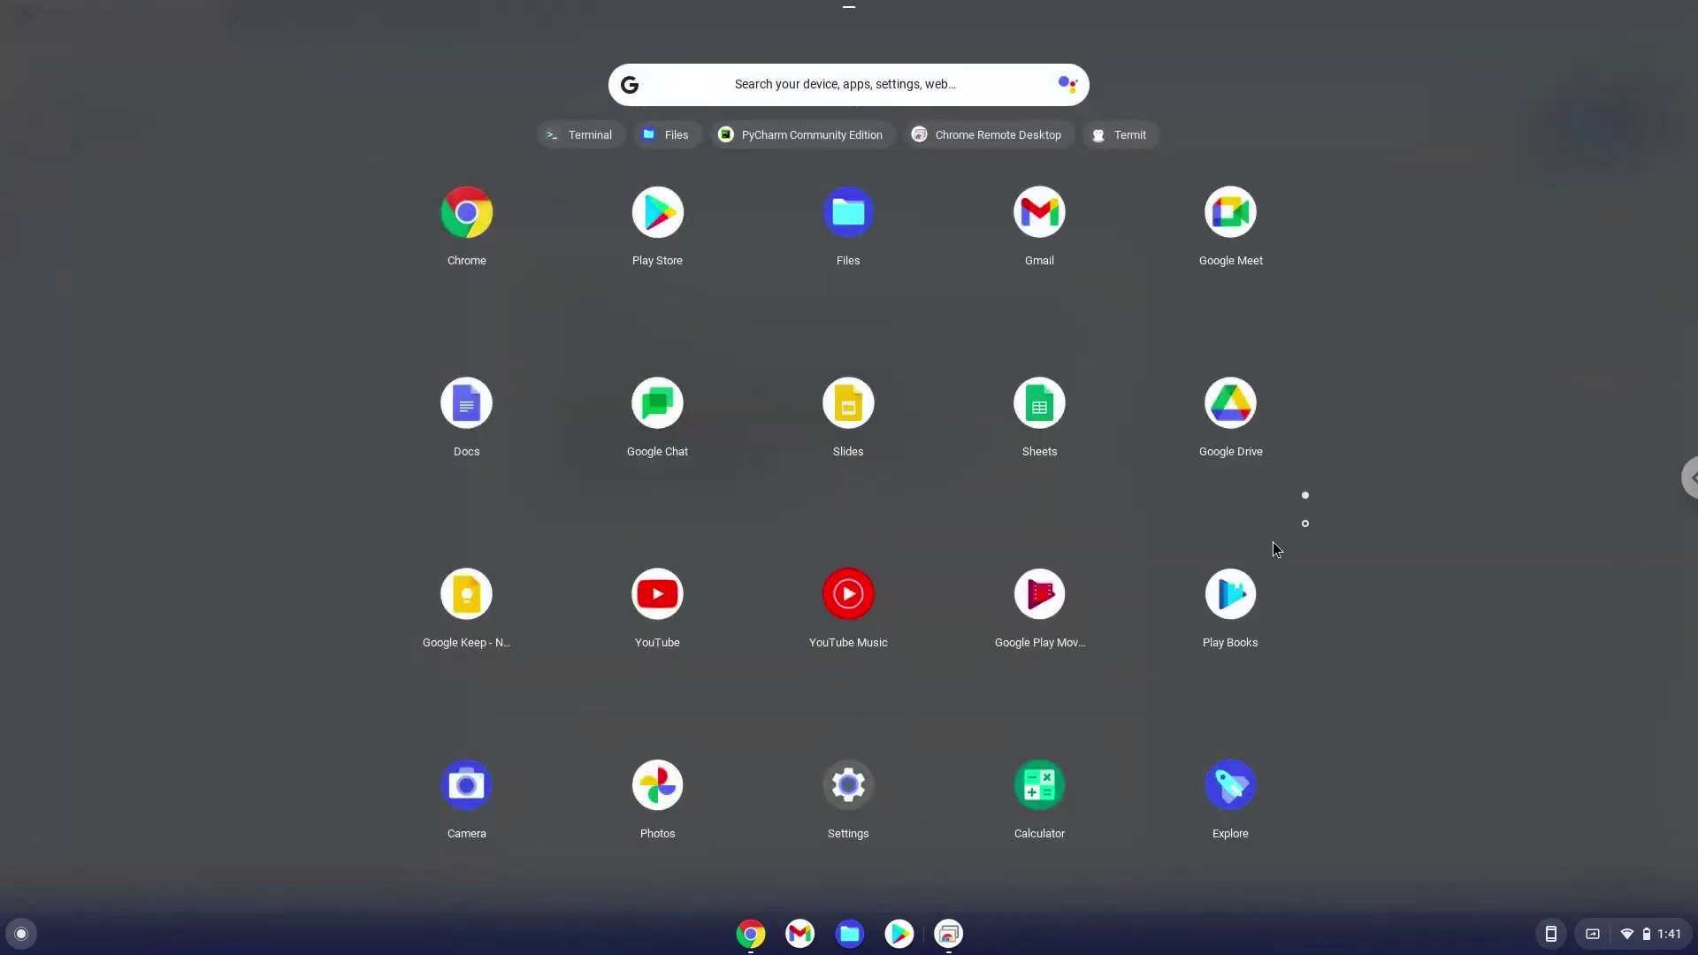
left_click(1305, 524)
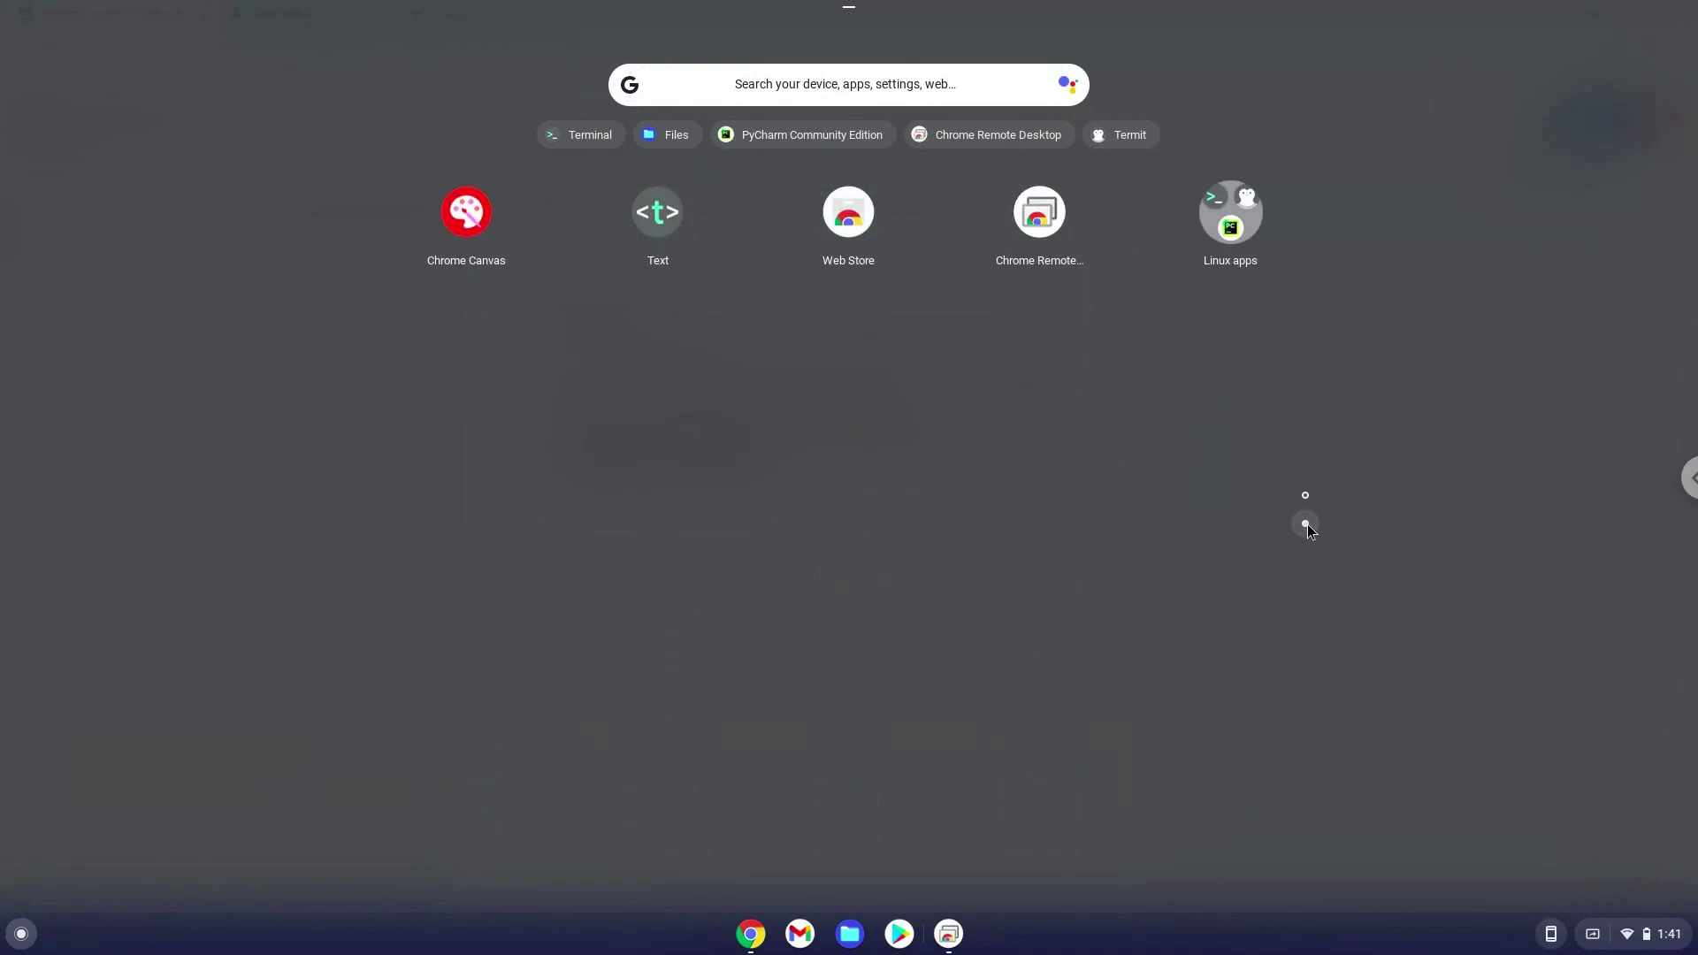
left_click(1251, 214)
left_click(1173, 283)
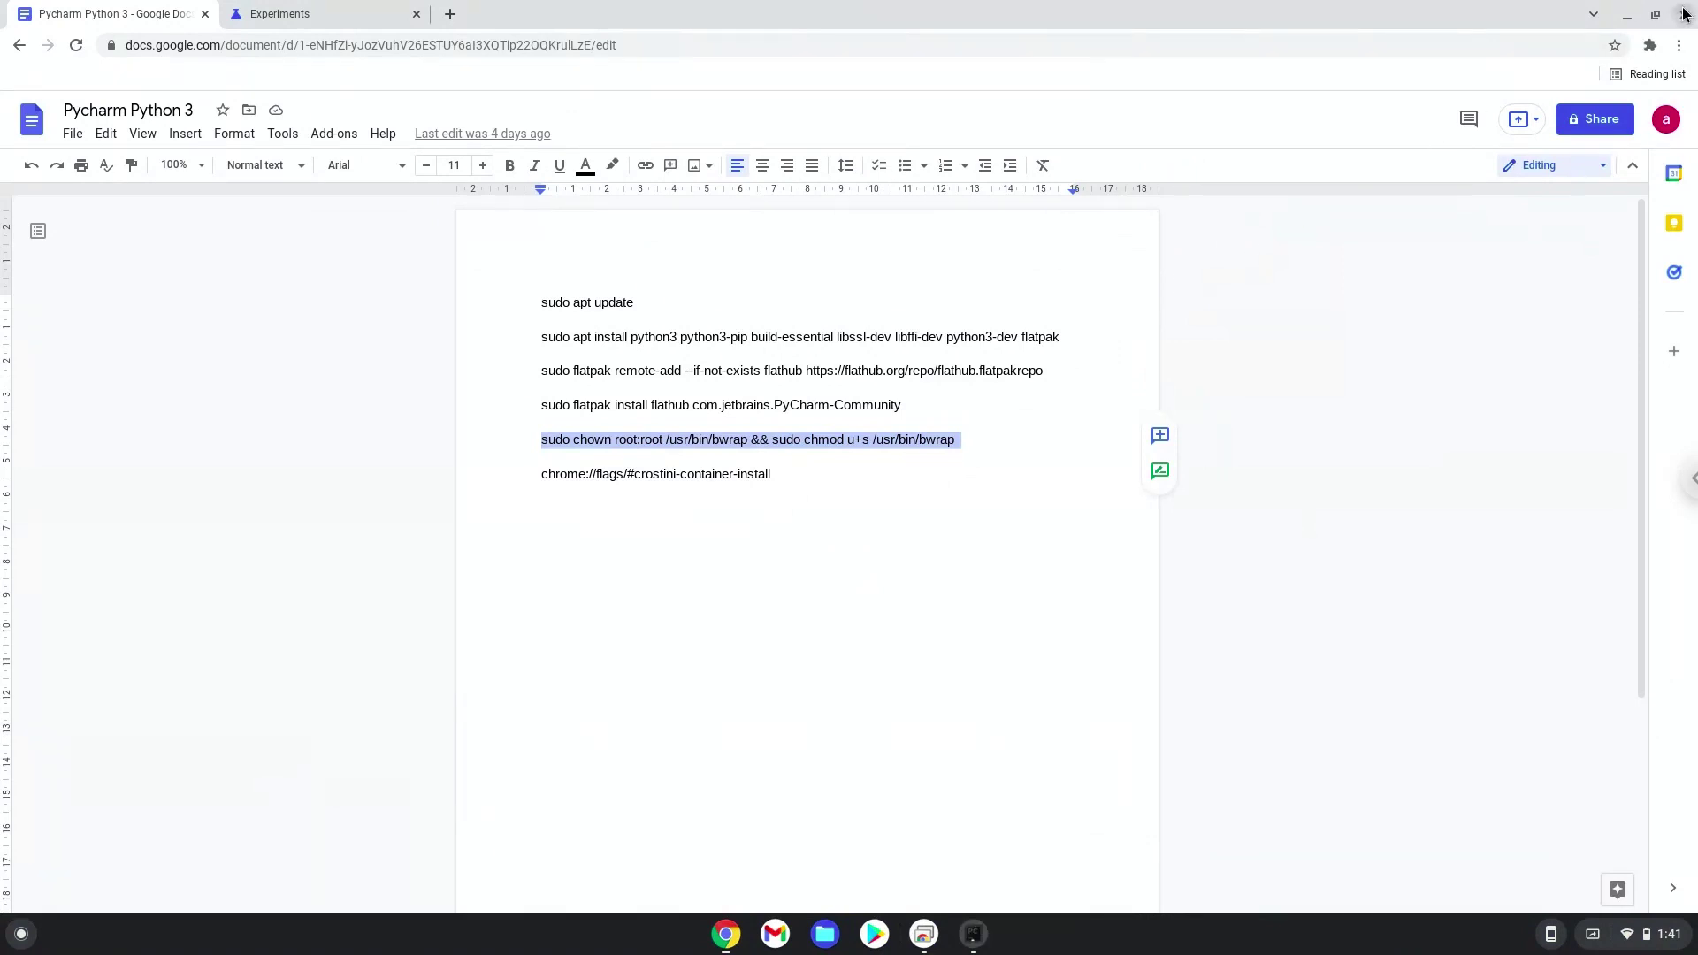
left_click(1684, 14)
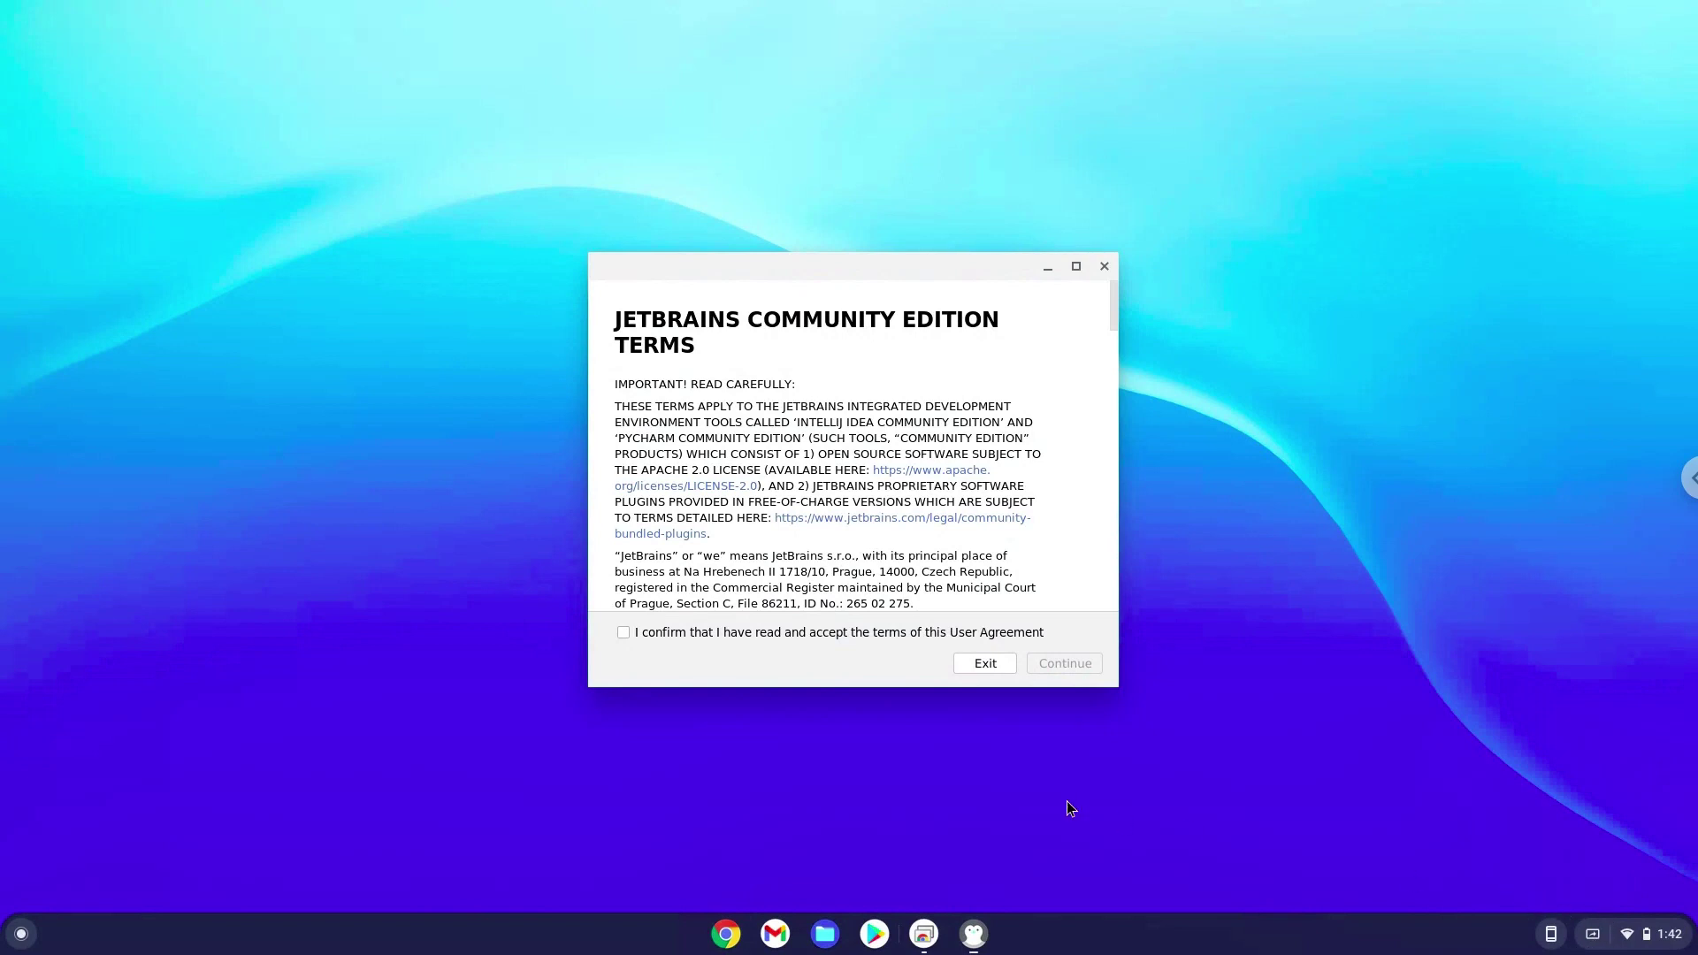
Confirm the JetBrains Community Edition Terms, continue, and choose Don't Send for data sharing.
left_click(648, 634)
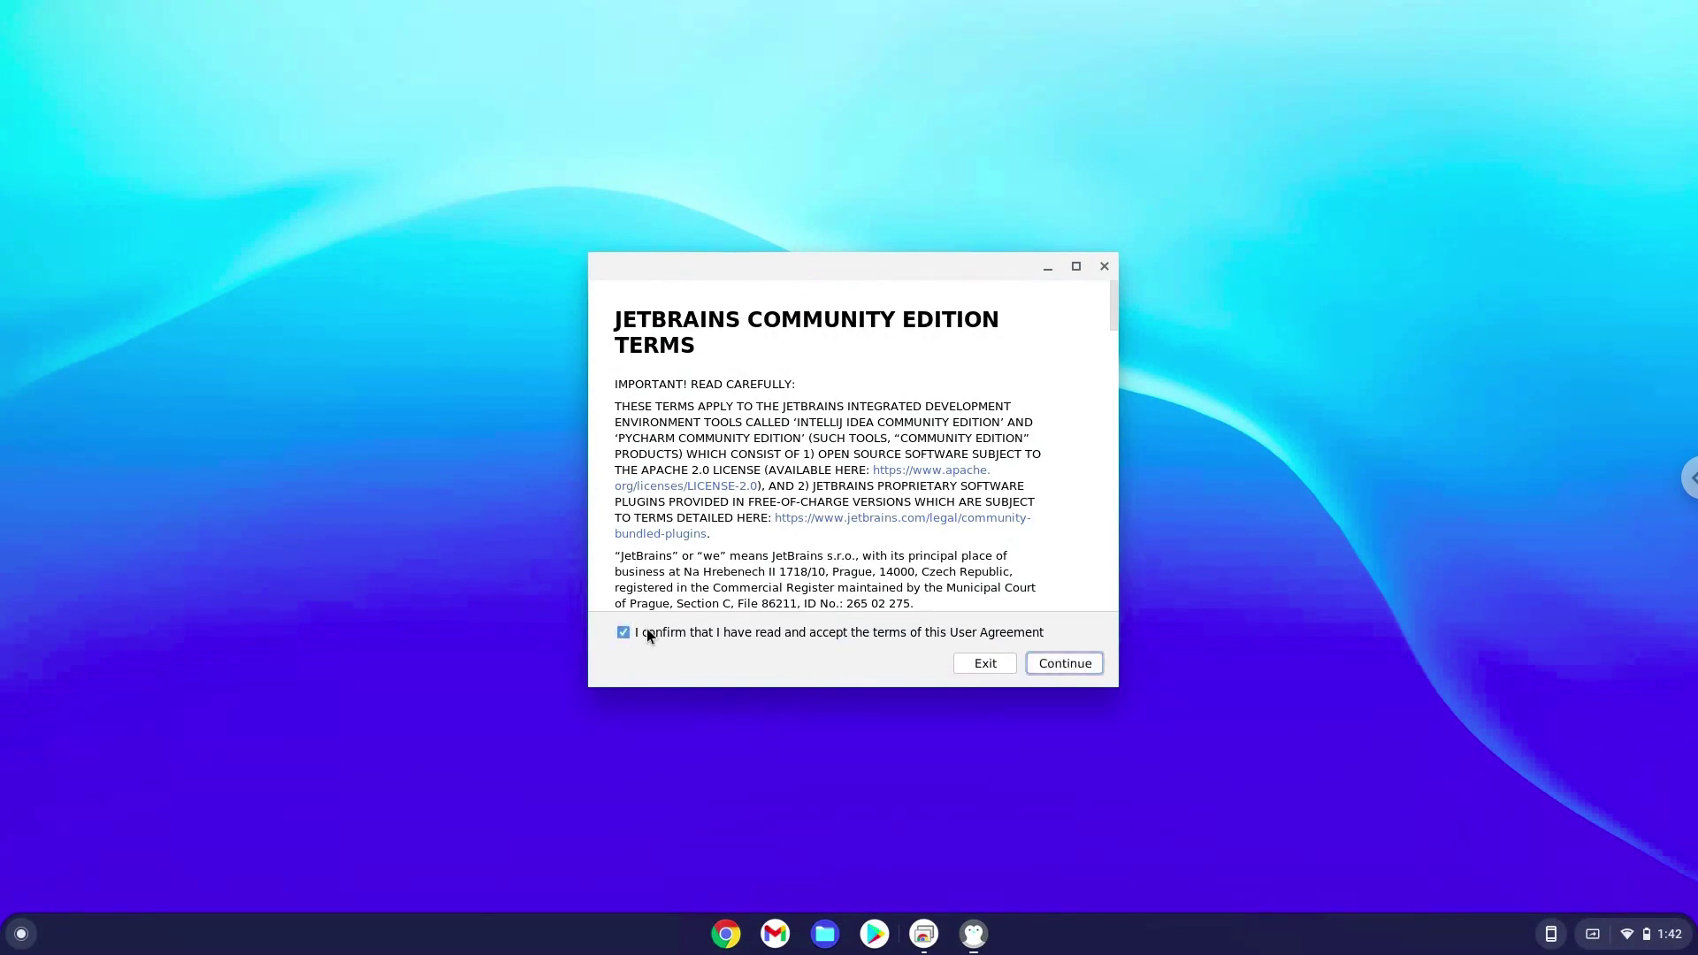
left_click(1061, 665)
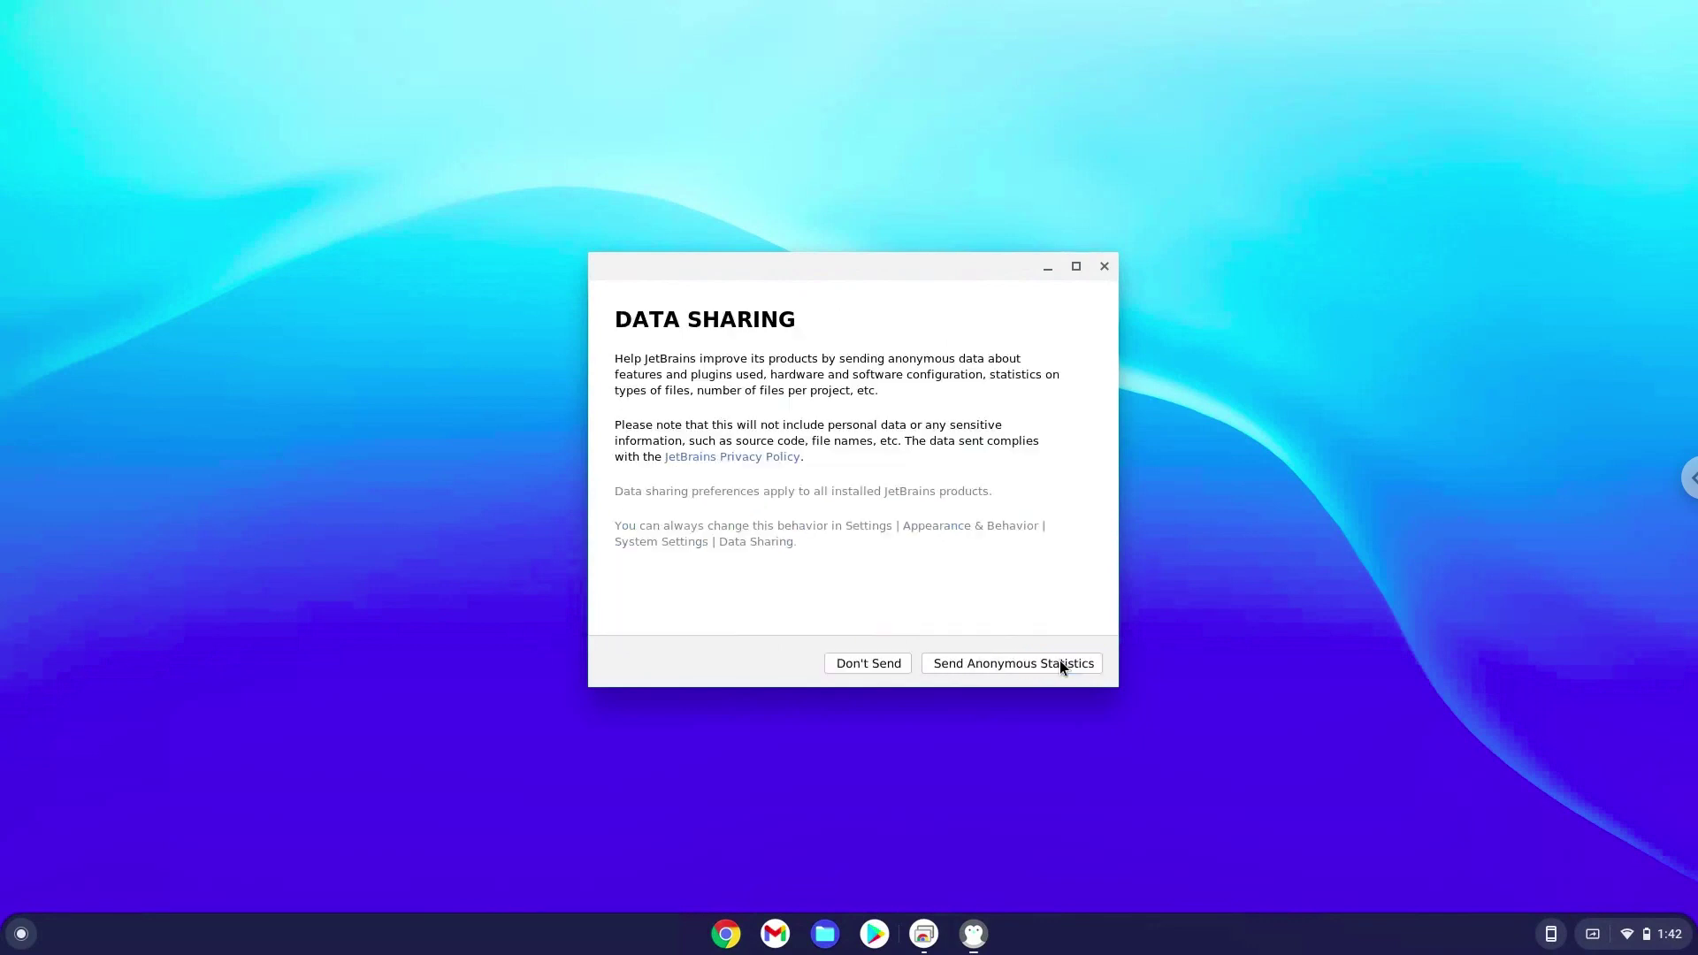
left_click(870, 661)
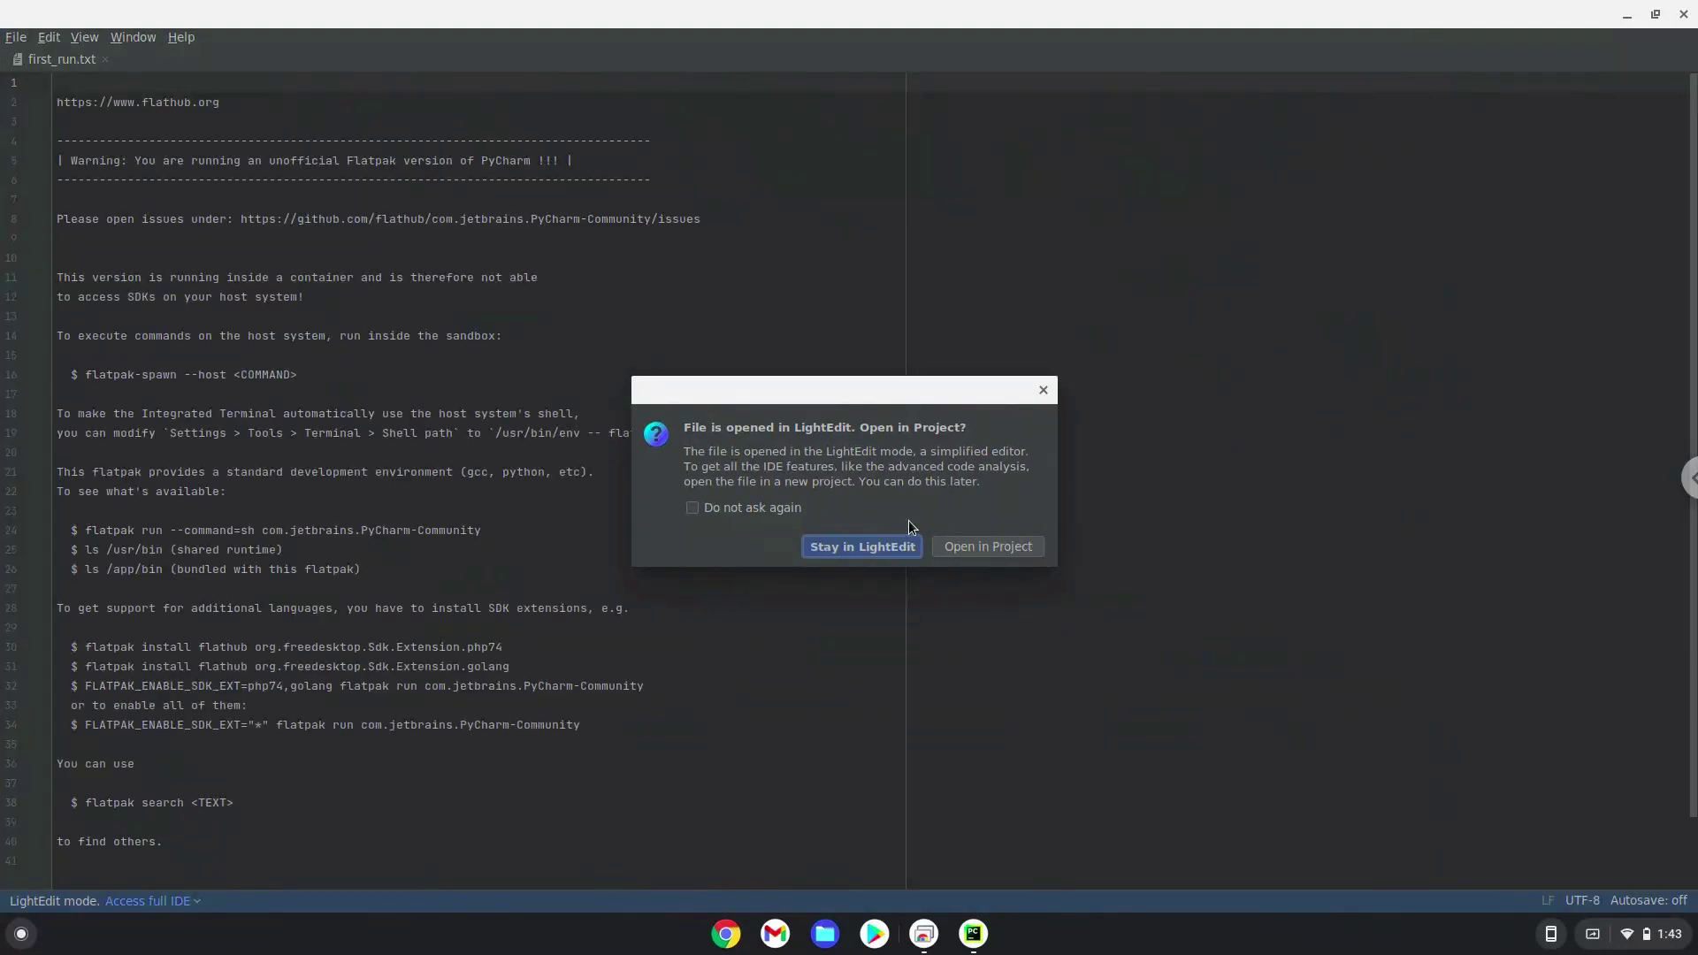
Choose 'Stay in LightEdit' so first_run.txt opens without a project.
left_click(890, 548)
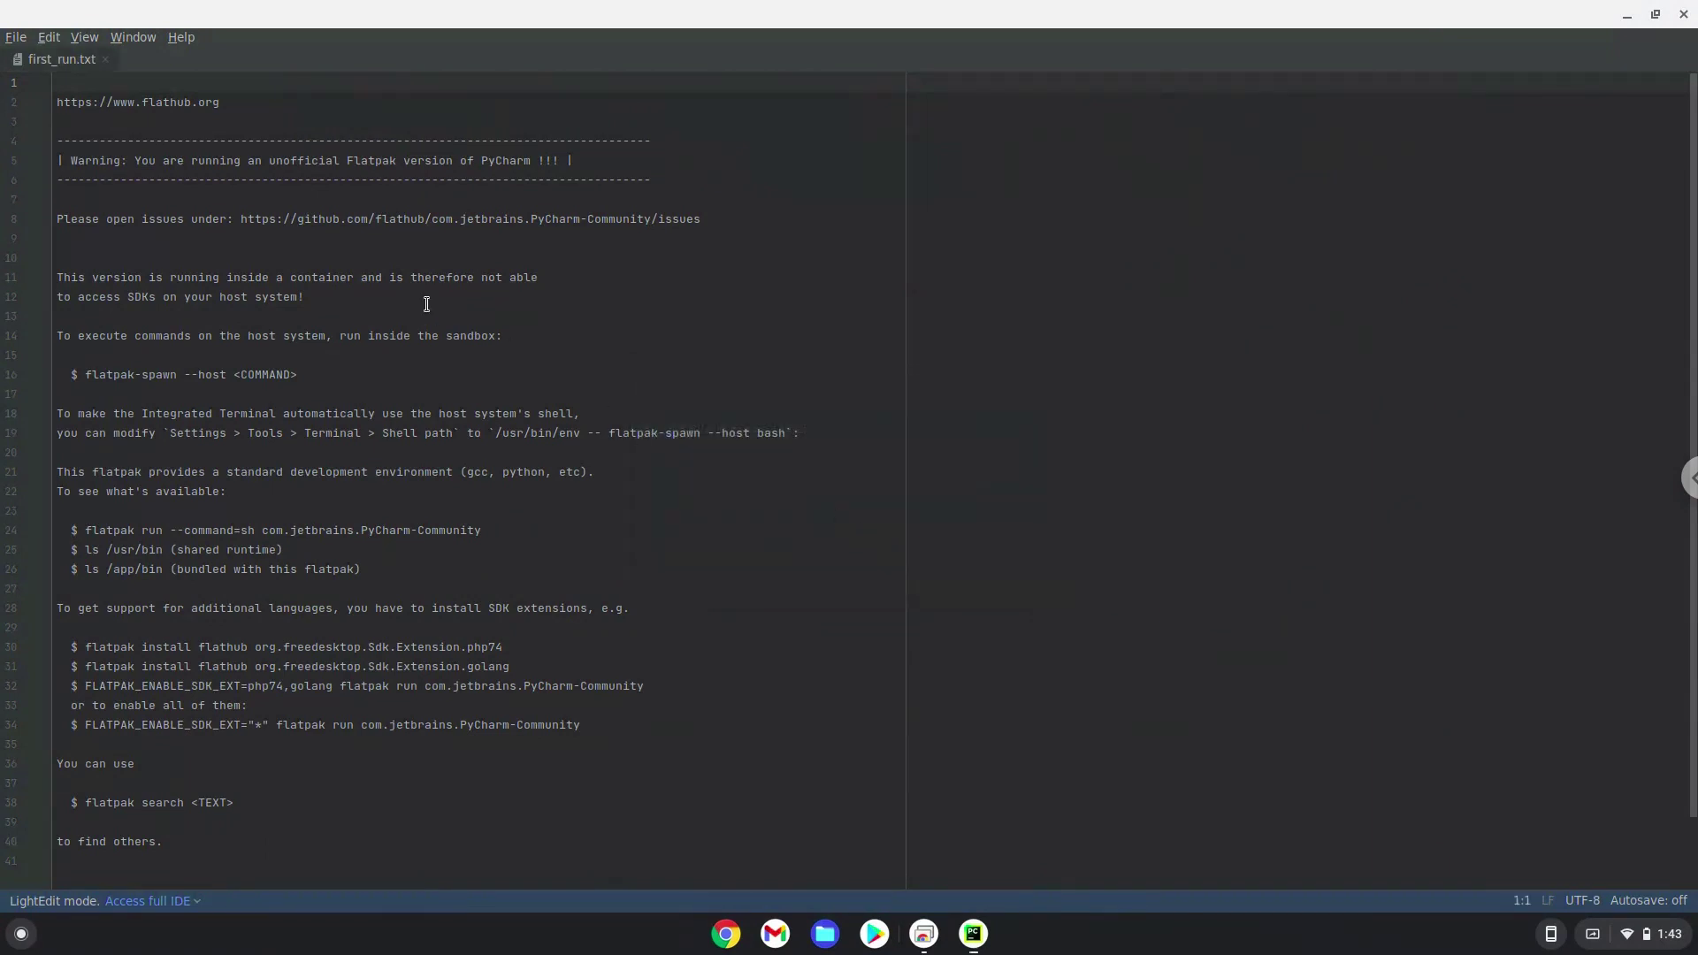
Create a new untitled_1 file with File > New, then browse the Edit and neighbouring menus.
left_click(16, 37)
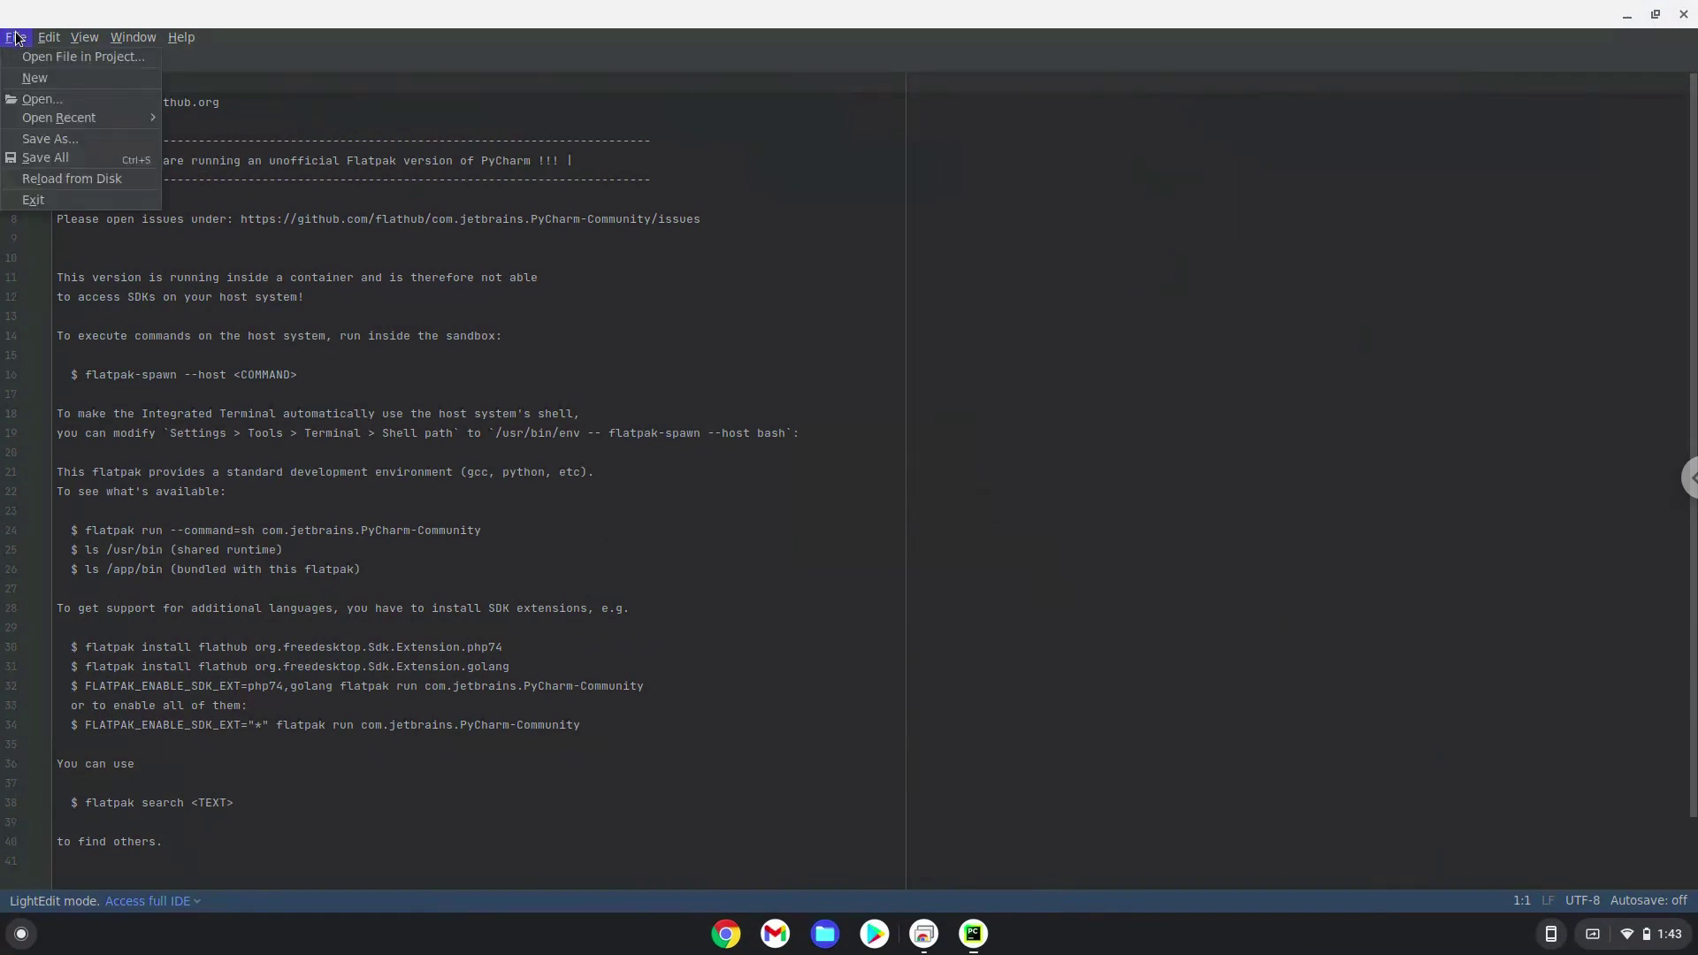
left_click(17, 77)
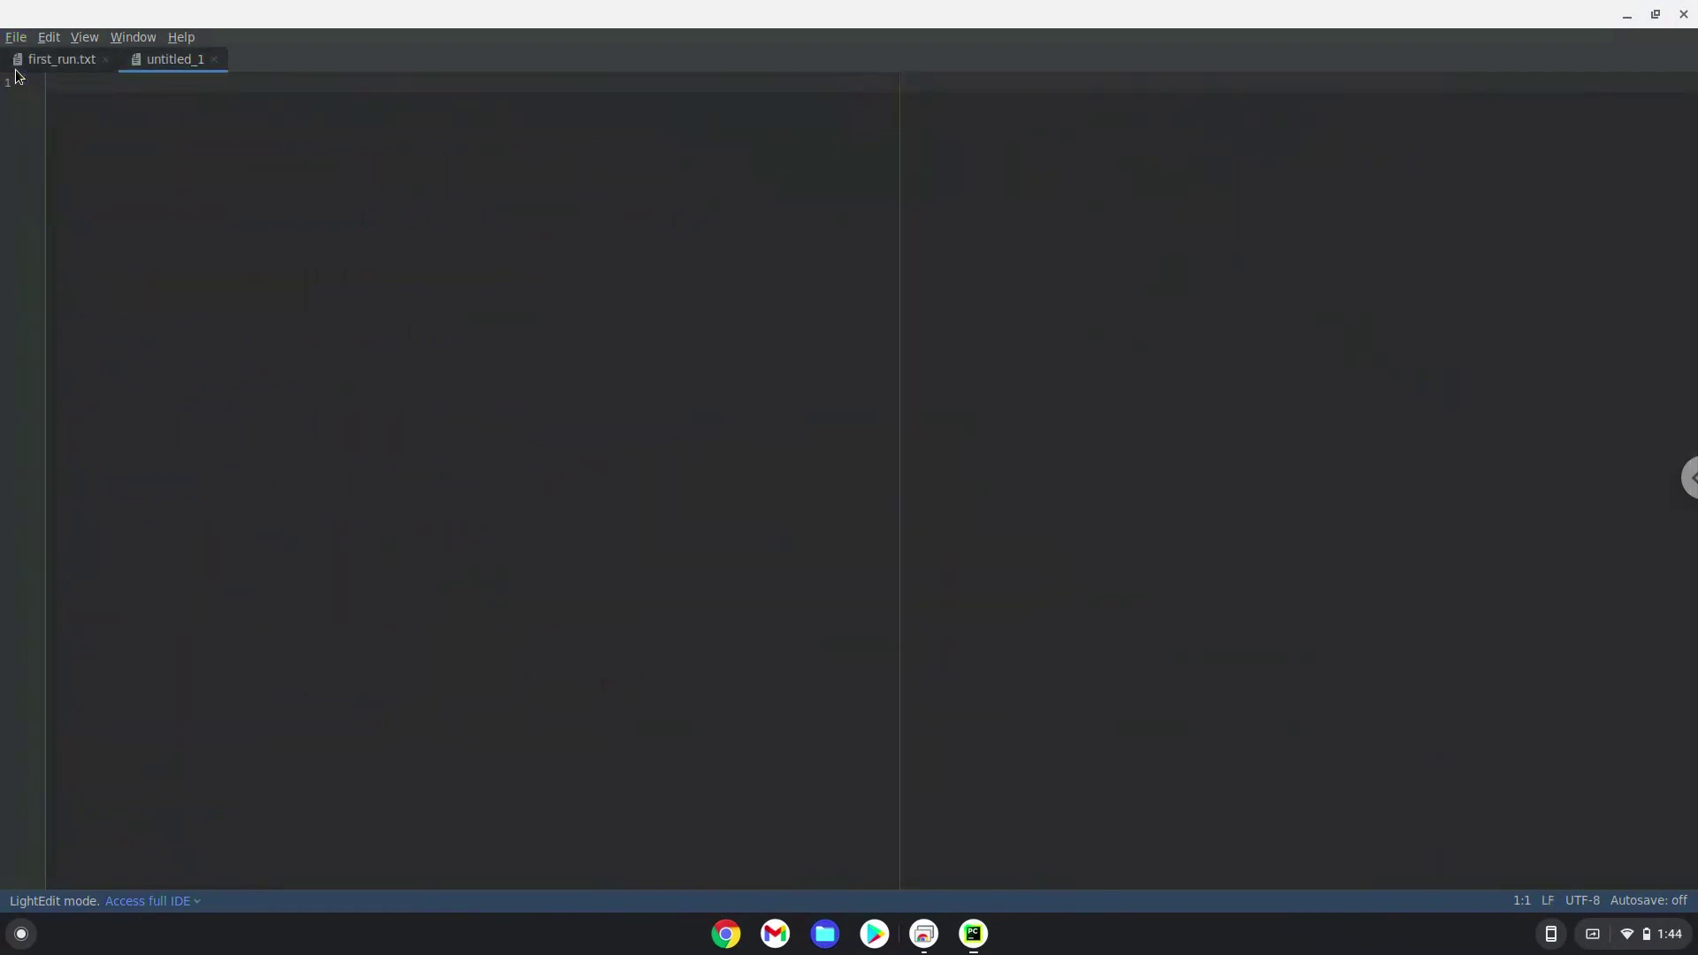
left_click(49, 38)
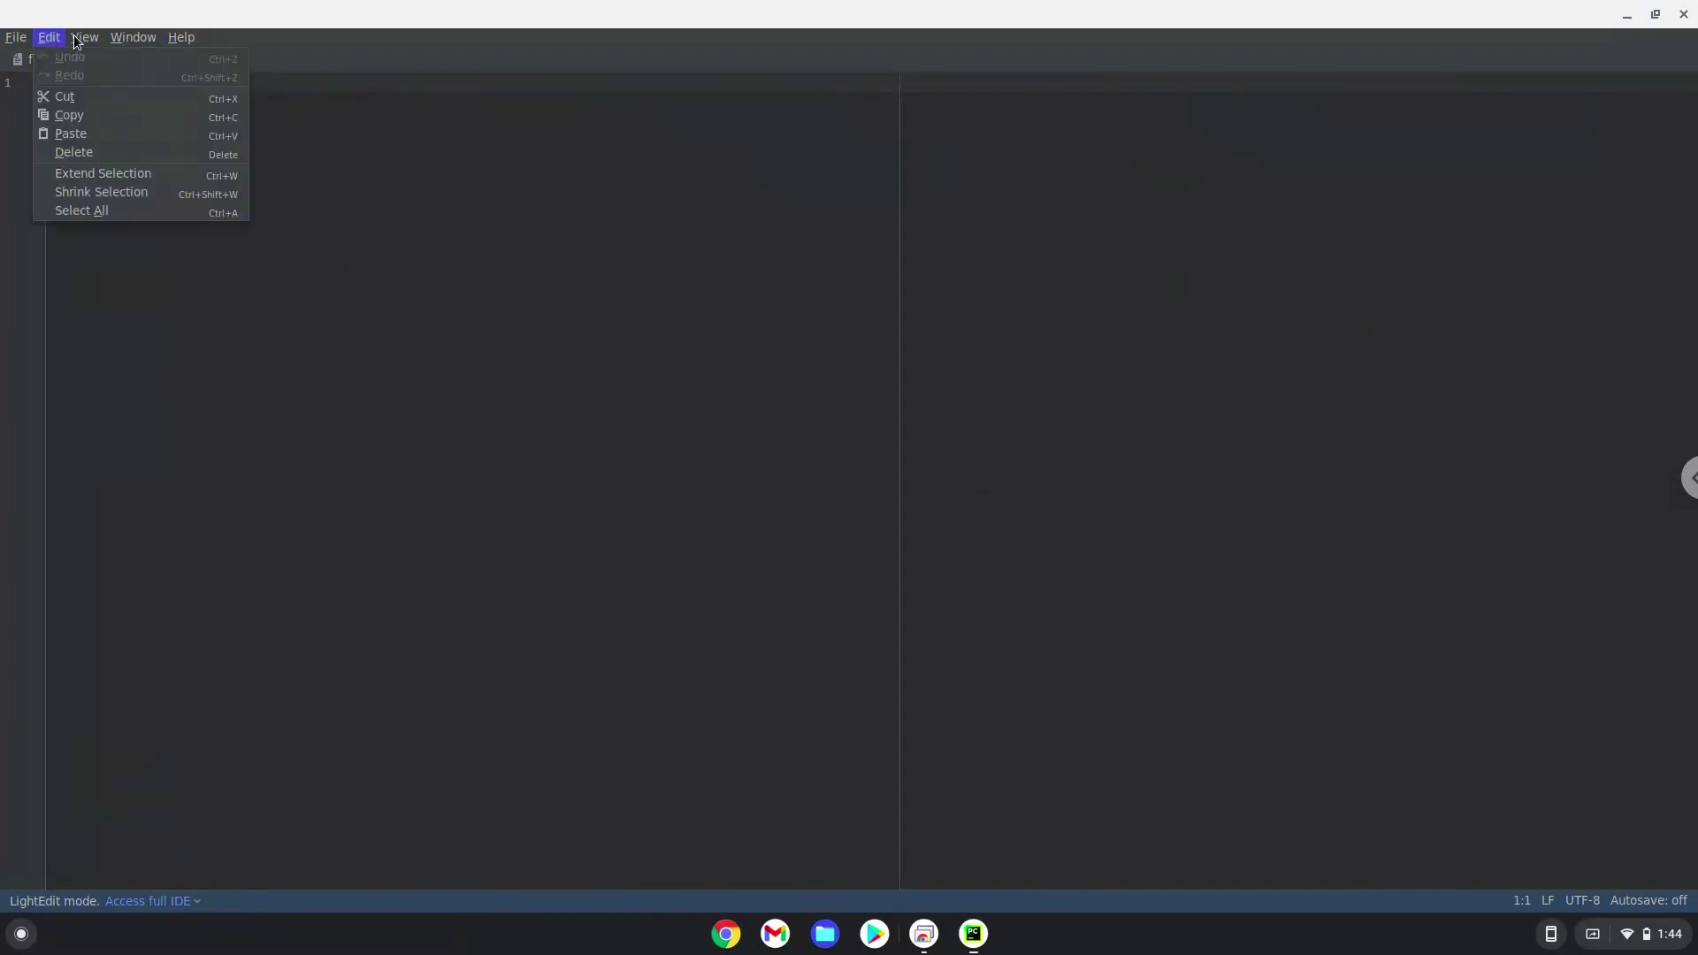
mouse_move(78, 41)
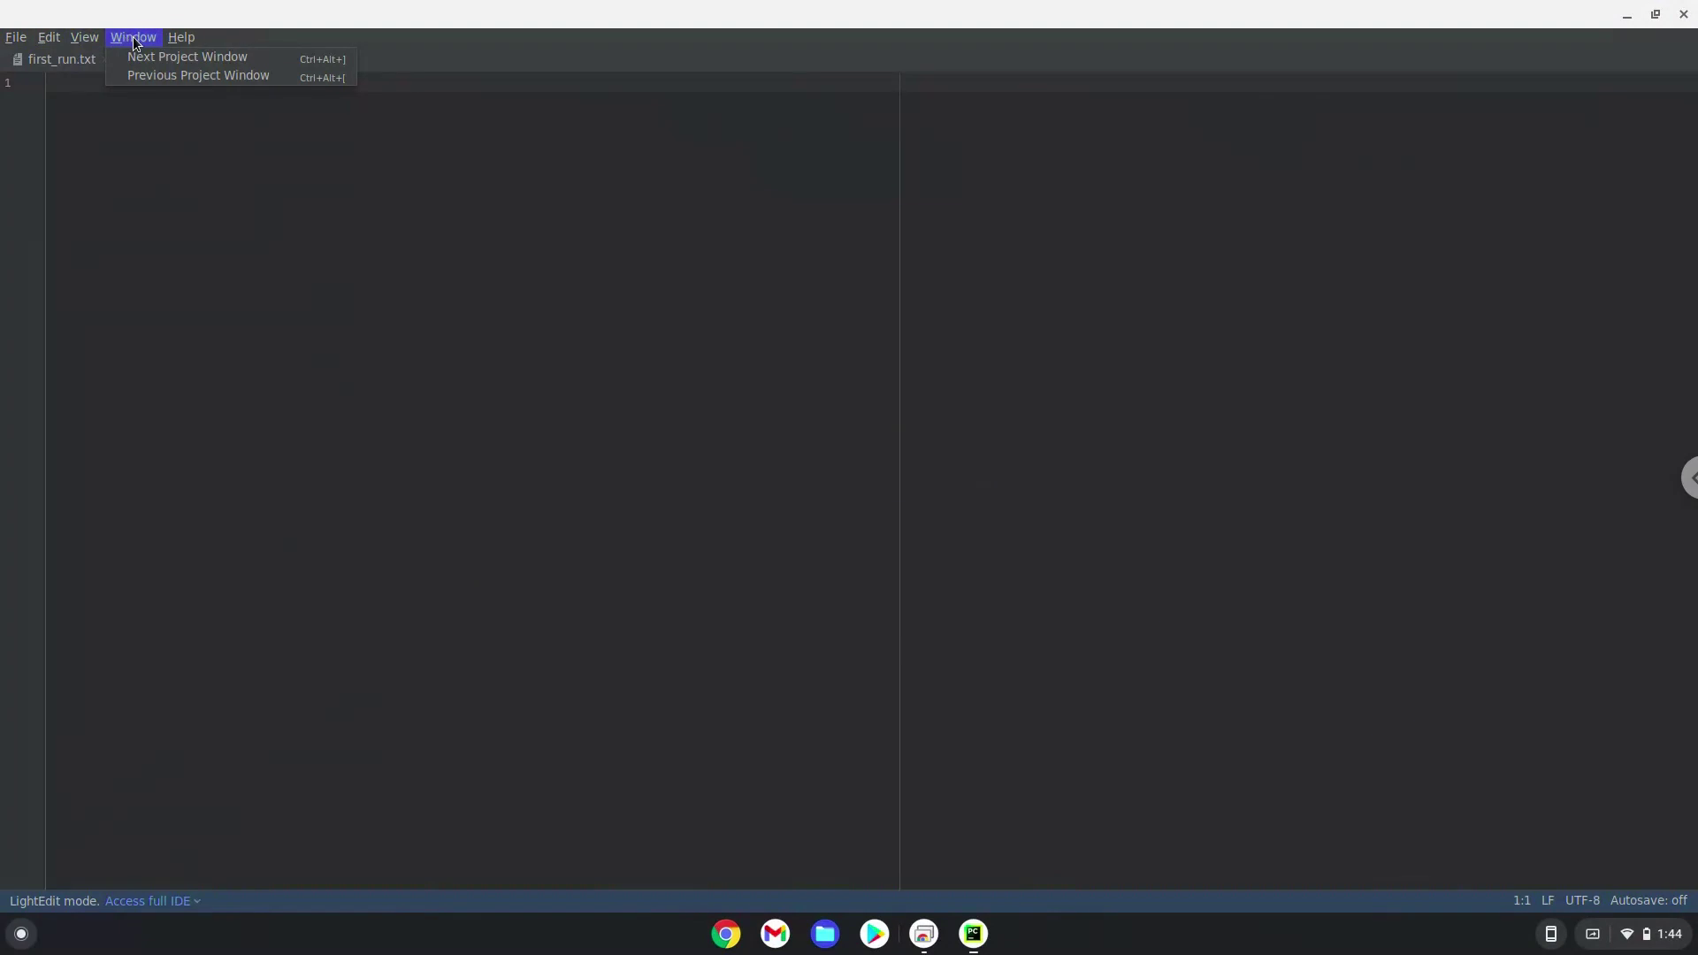
mouse_move(181, 42)
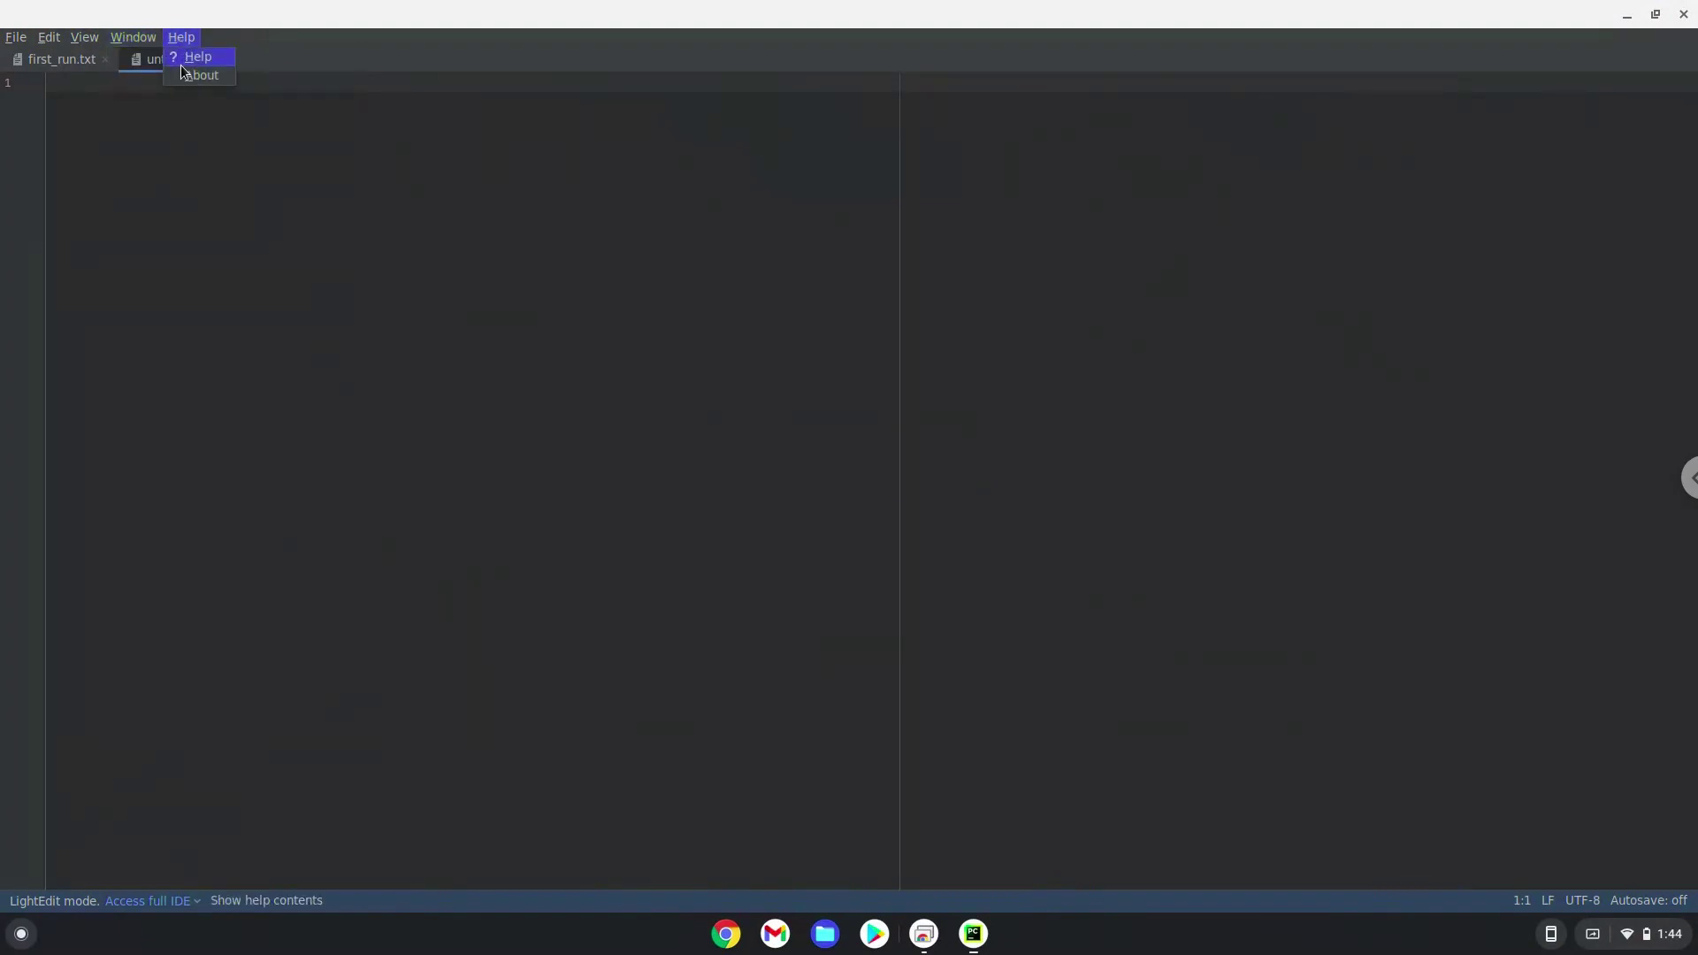